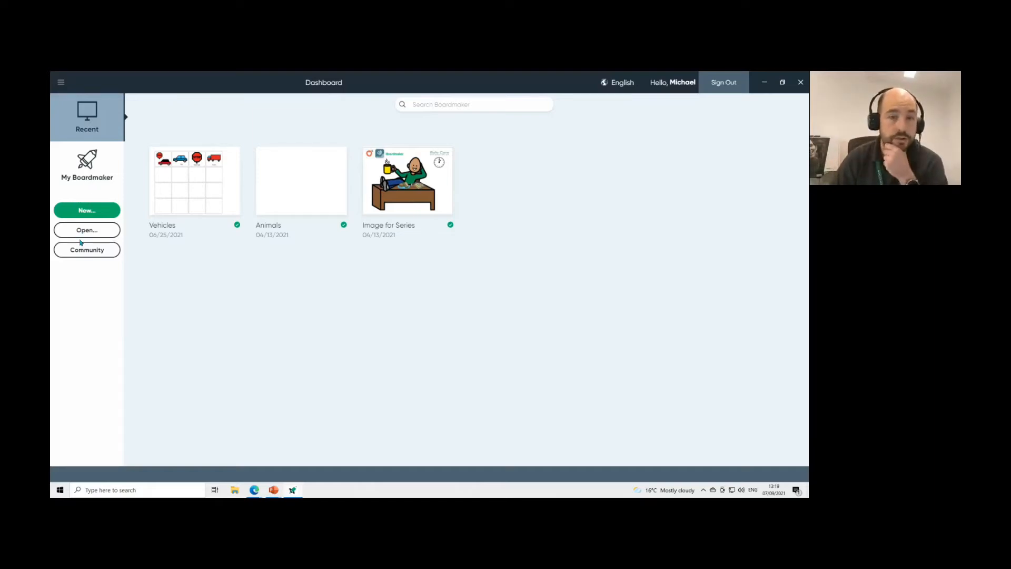
left_click(92, 214)
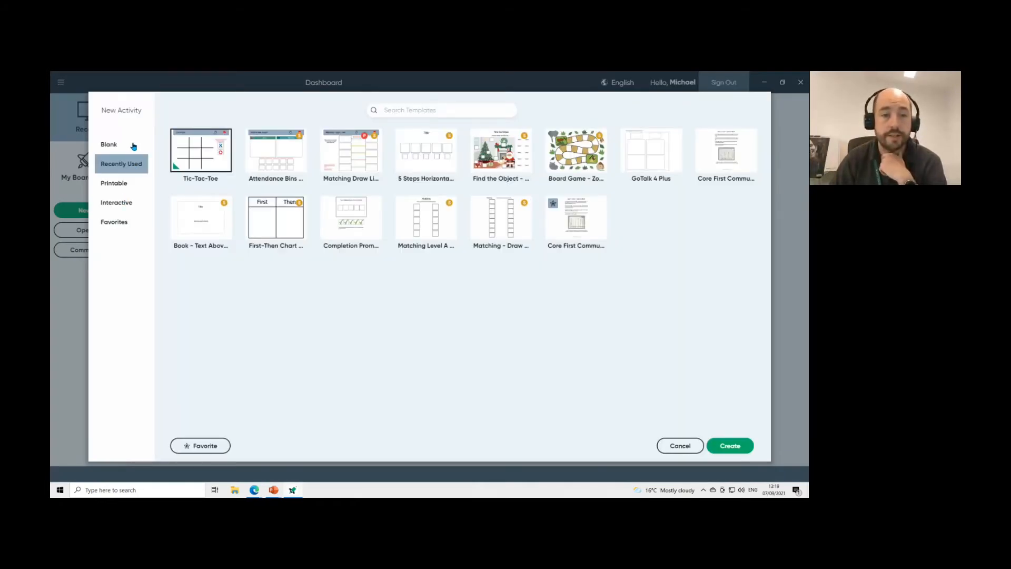
left_click(132, 145)
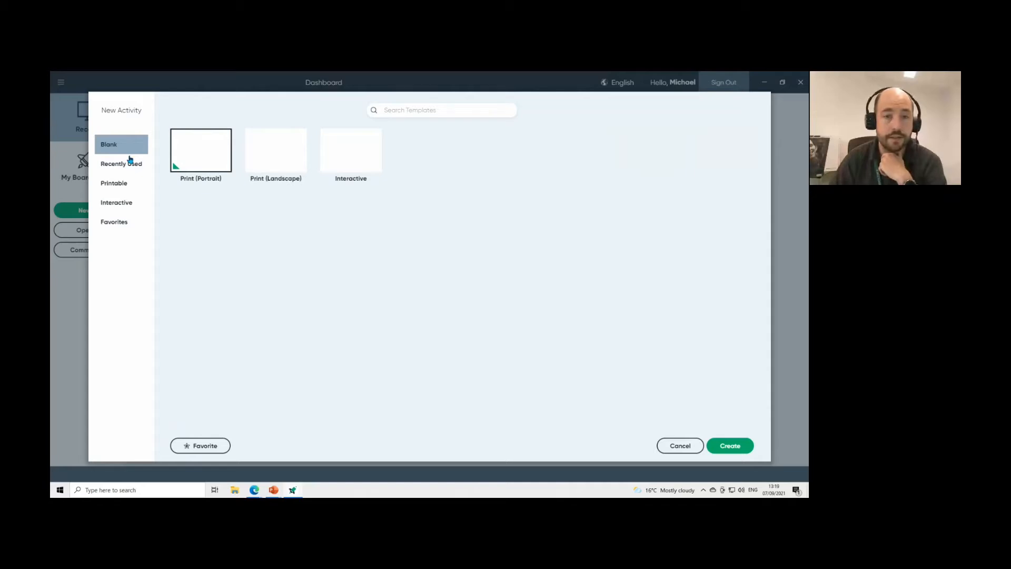
left_click(131, 165)
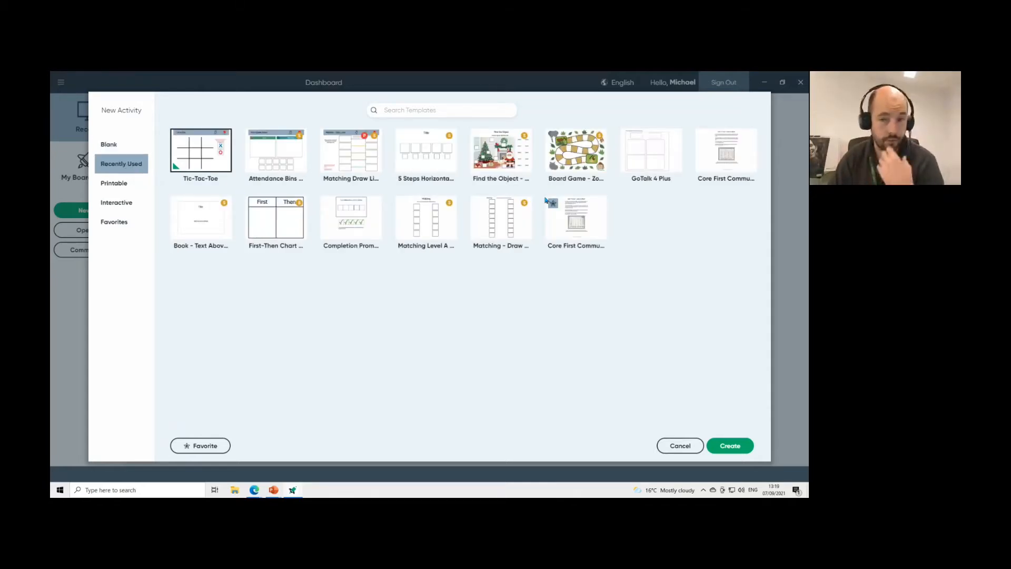
left_click(118, 183)
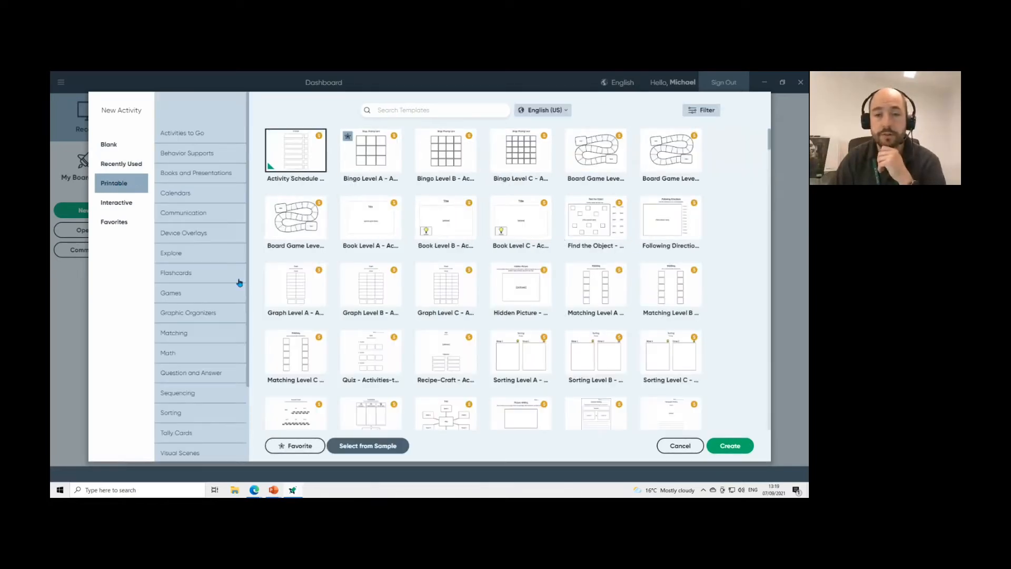
left_click(129, 208)
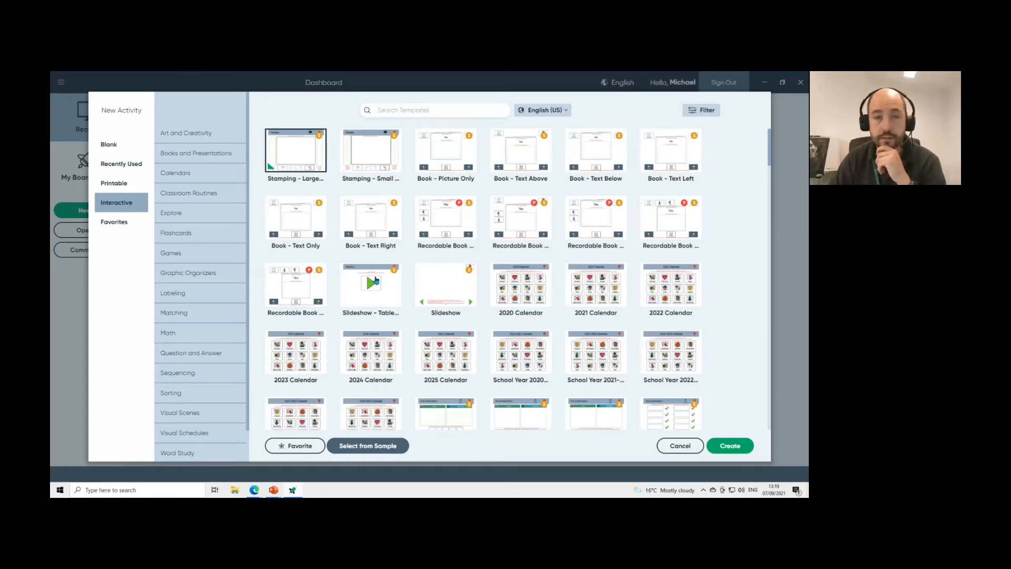
left_click(119, 224)
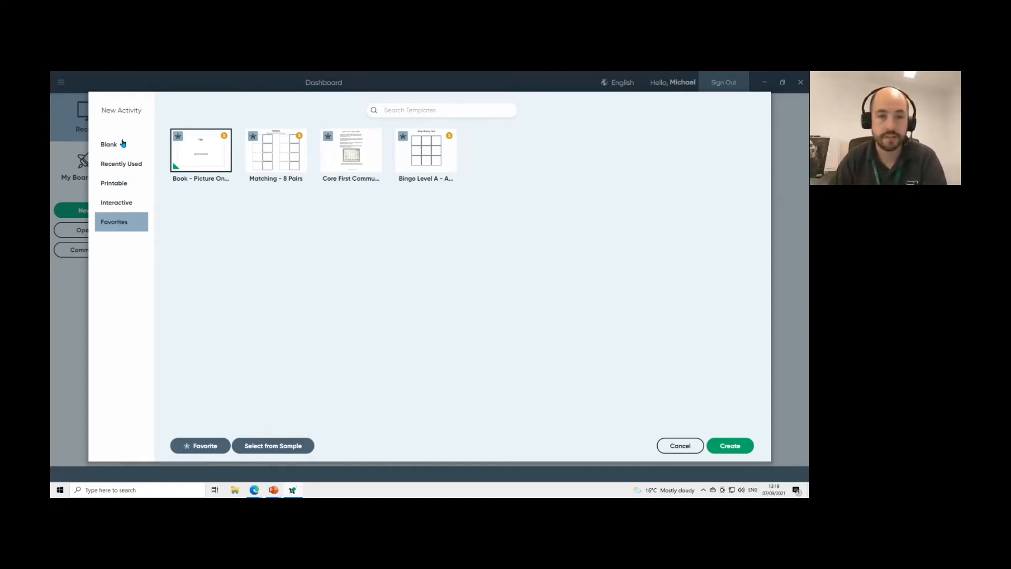
left_click(692, 446)
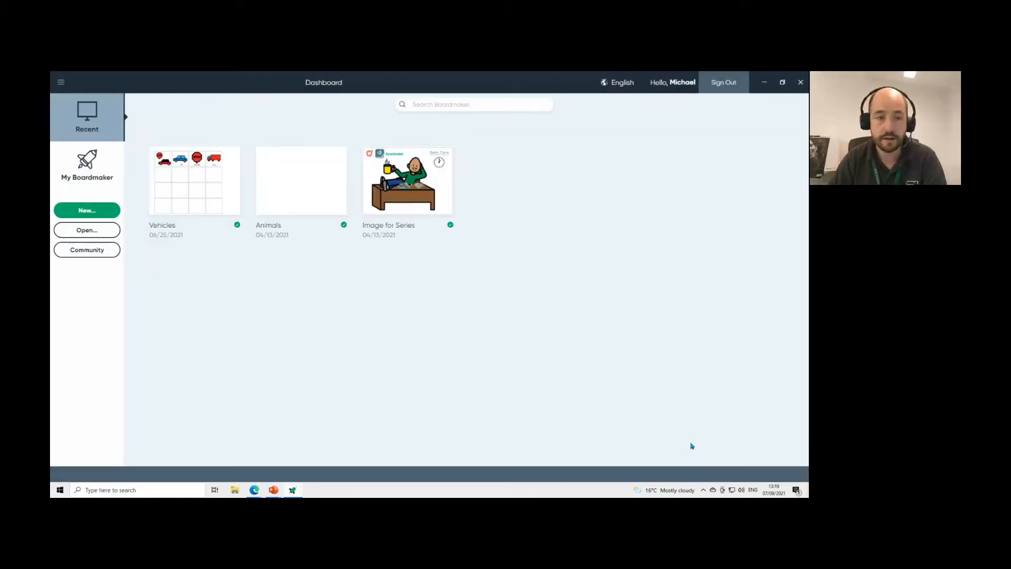
left_click(99, 234)
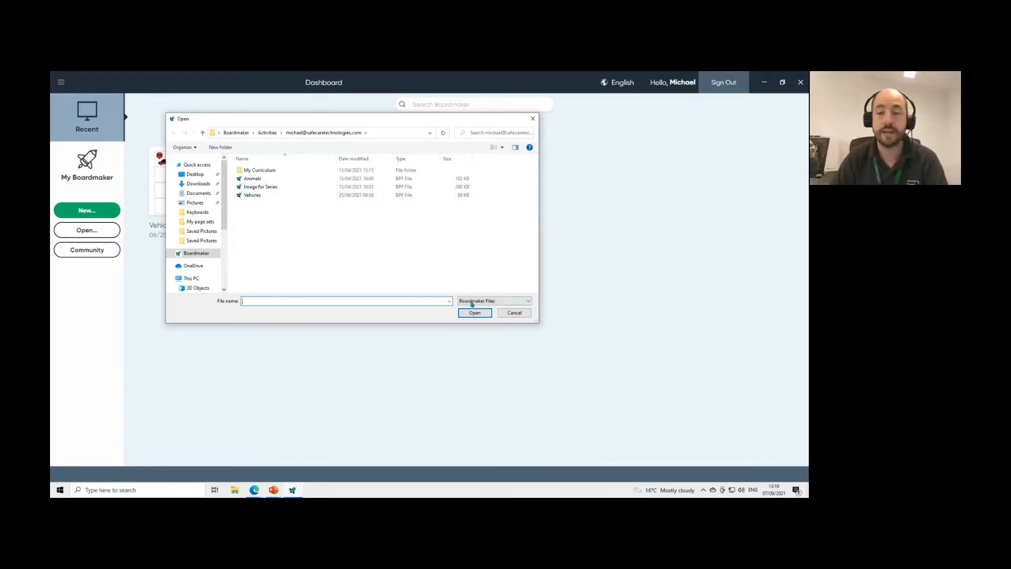
left_click(507, 315)
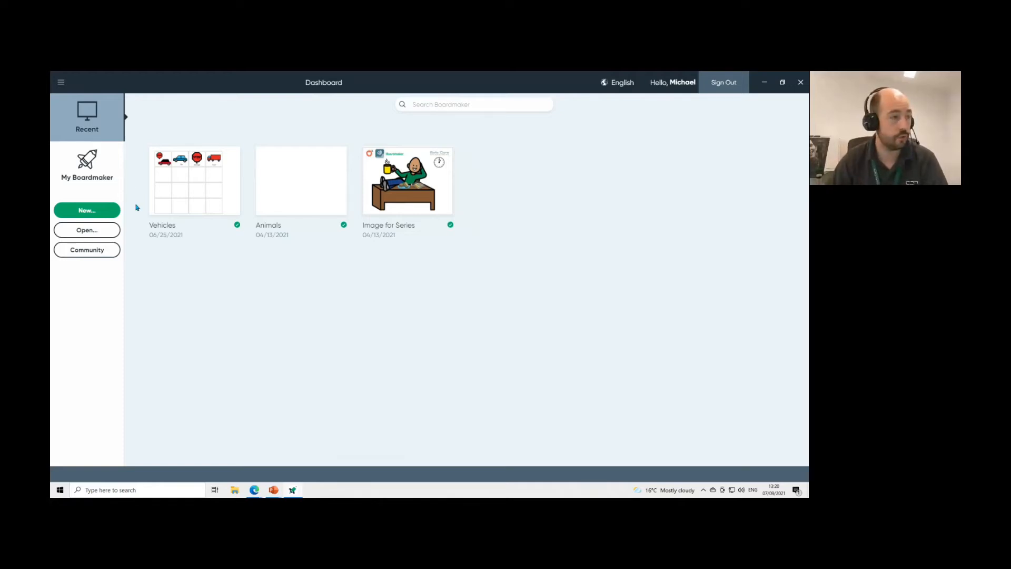
Create a new activity from the Blank Print (Landscape) template.
left_click(107, 211)
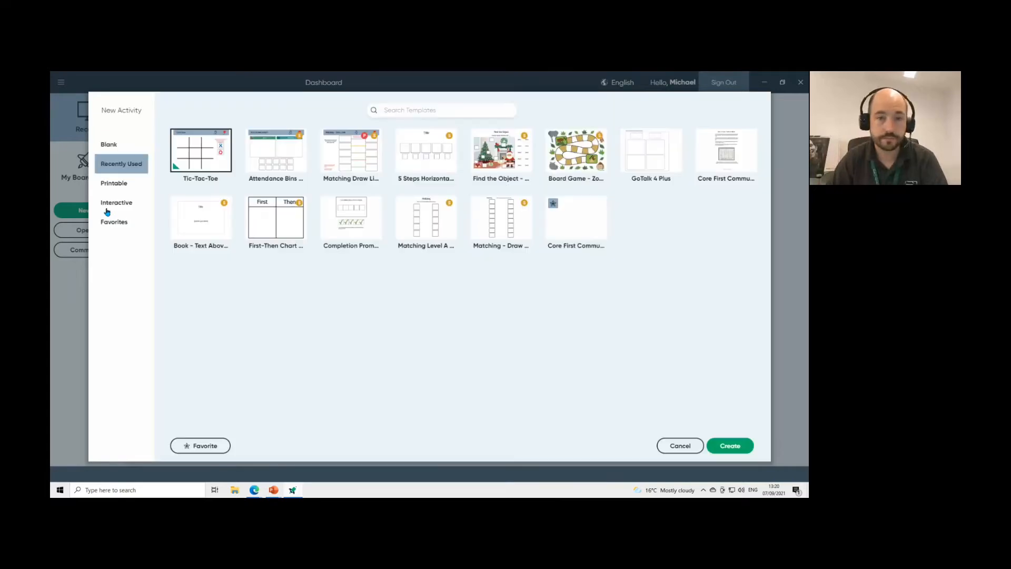
left_click(122, 148)
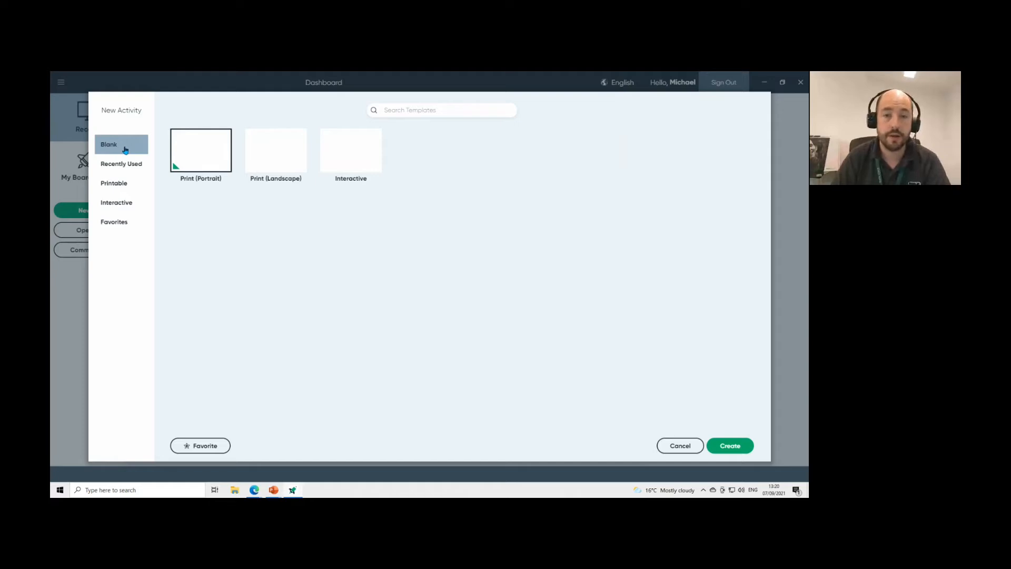
left_click(288, 155)
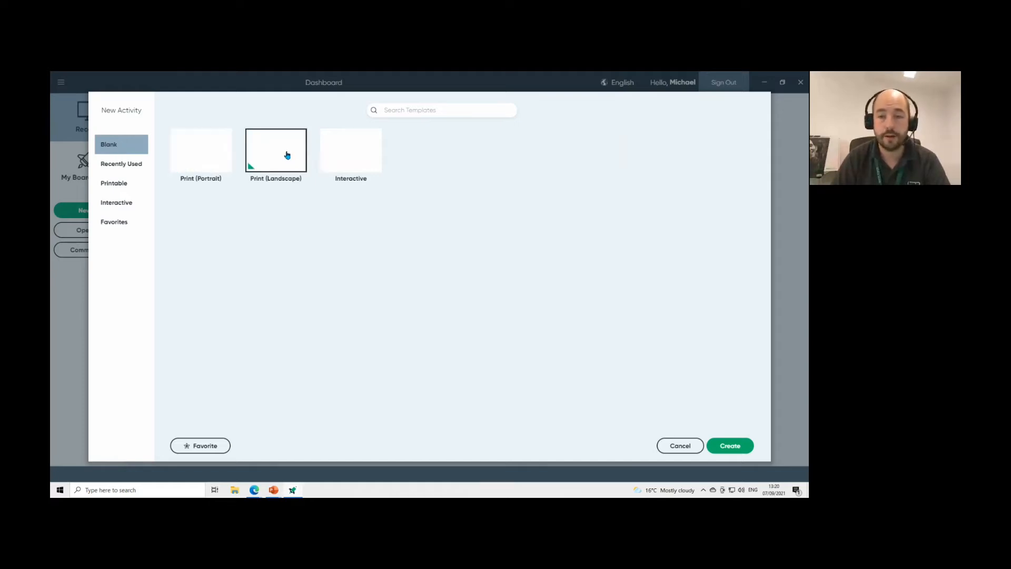
left_click(737, 448)
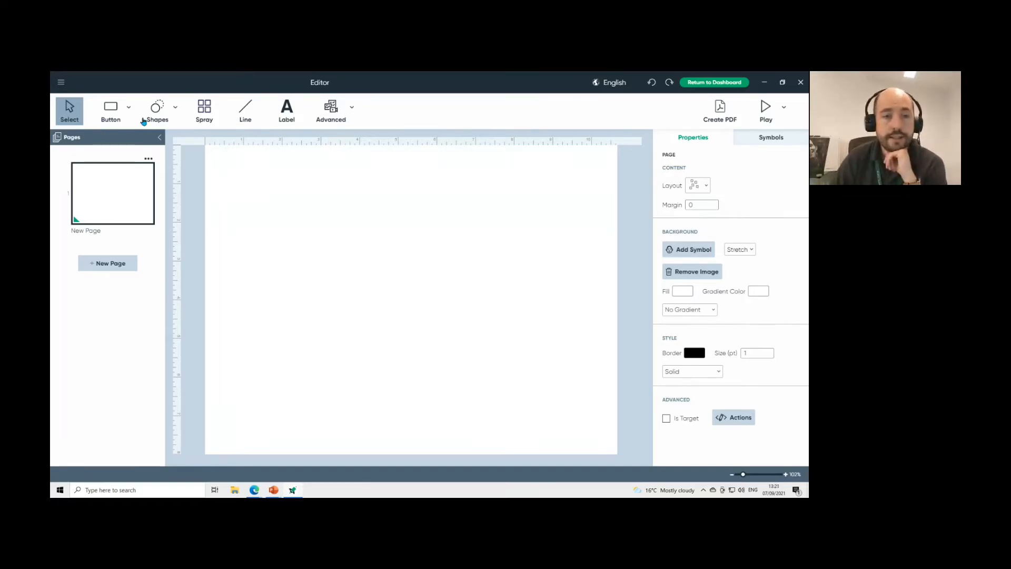
Draw one enlarged button near the page's top-left corner.
left_click(108, 106)
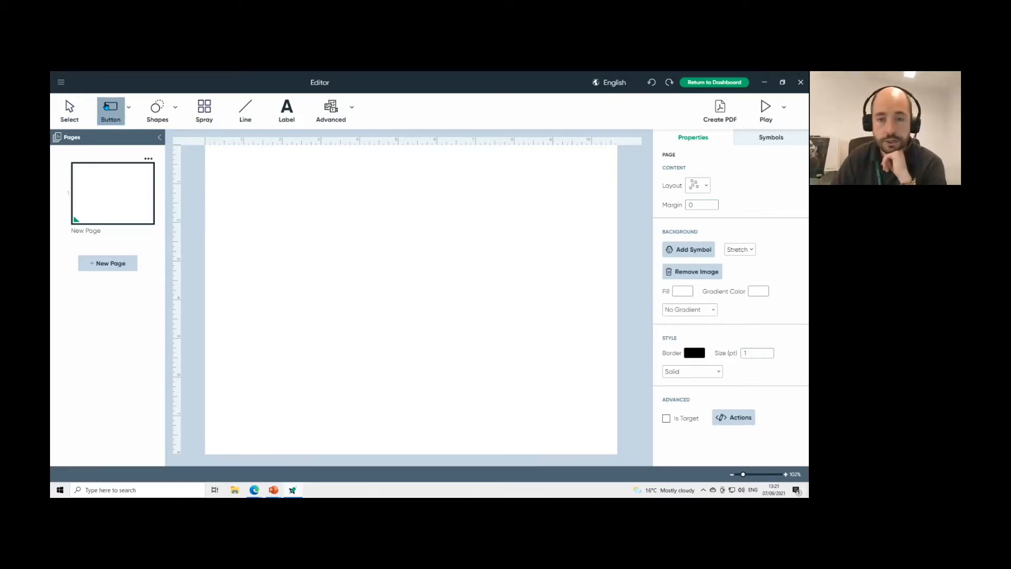
left_click(228, 161)
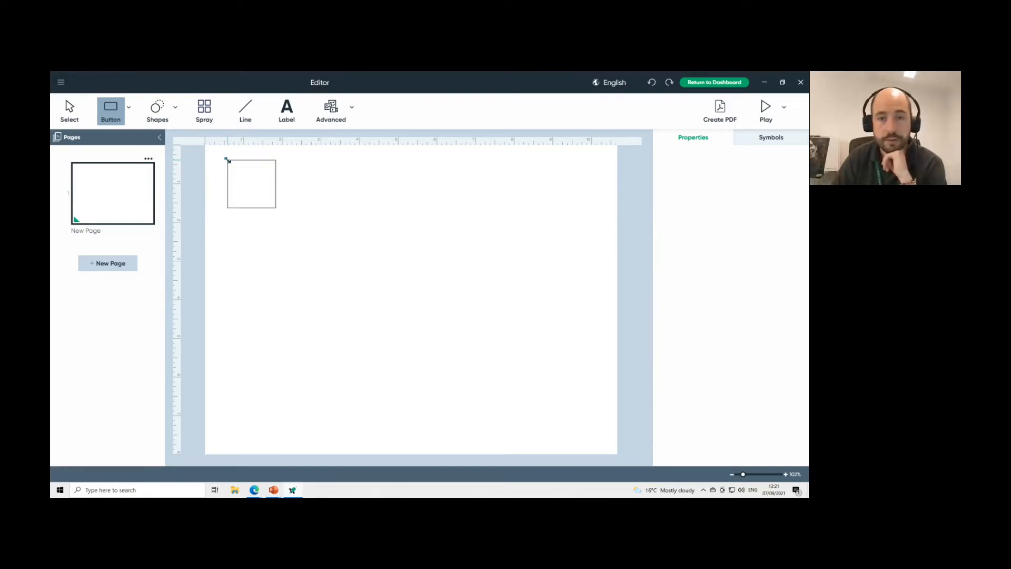
mouse_move(227, 160)
left_mouse_down()
mouse_move(253, 197)
mouse_move(328, 256)
mouse_move(270, 184)
mouse_move(396, 308)
mouse_move(335, 238)
mouse_move(295, 202)
mouse_move(388, 344)
mouse_move(309, 211)
mouse_move(320, 232)
left_mouse_up()
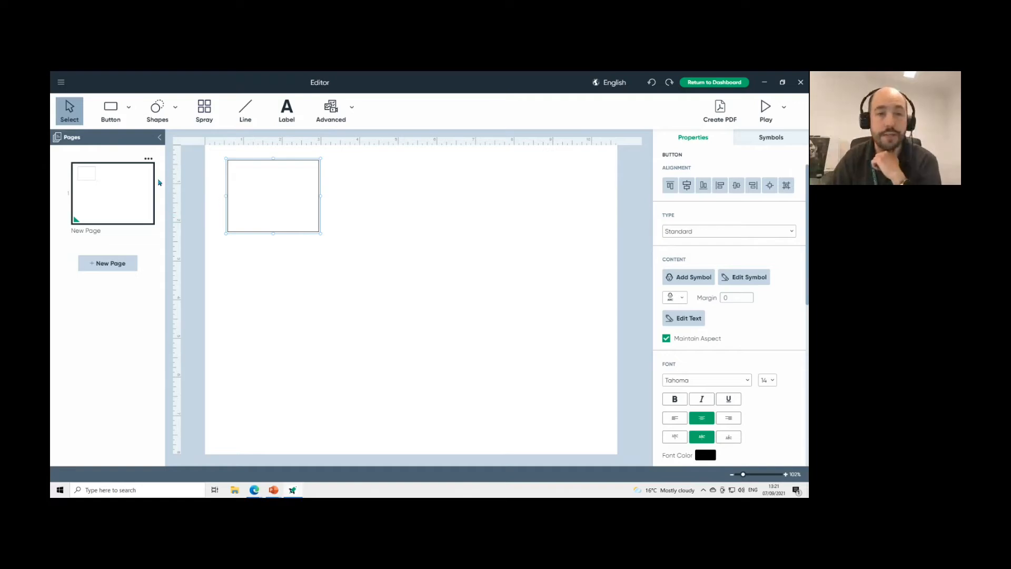
Spray the button into a 4-by-3 grid of twelve buttons and select them all.
left_click(203, 116)
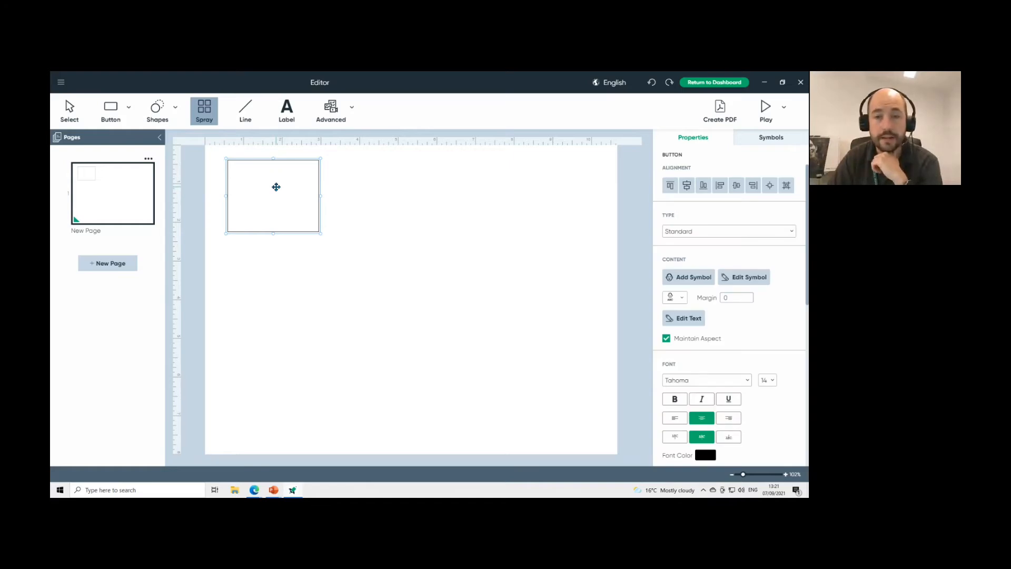
mouse_move(301, 227)
left_mouse_down()
mouse_move(457, 356)
mouse_move(526, 382)
mouse_move(527, 399)
mouse_move(534, 357)
left_mouse_up()
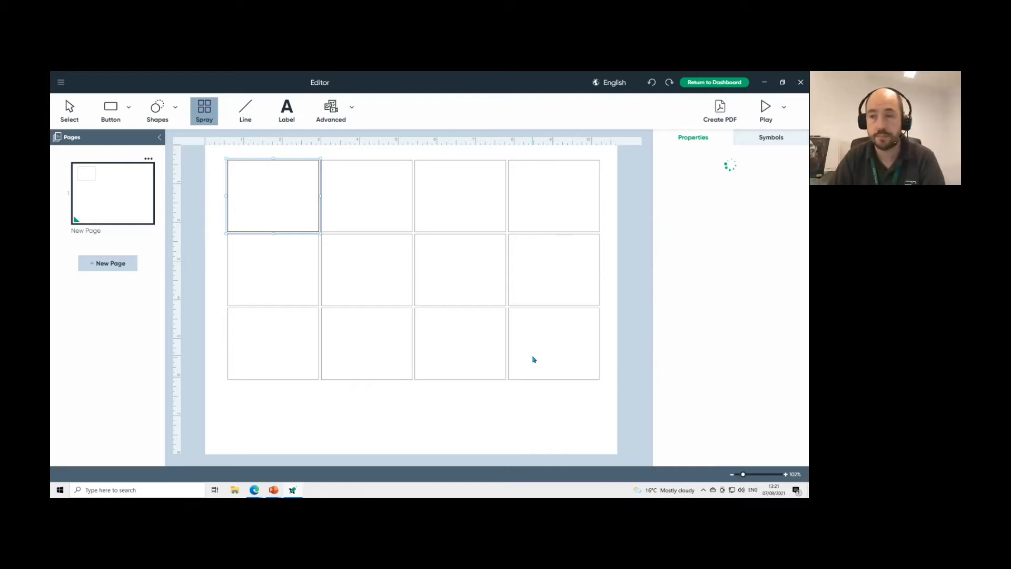
left_click(234, 240)
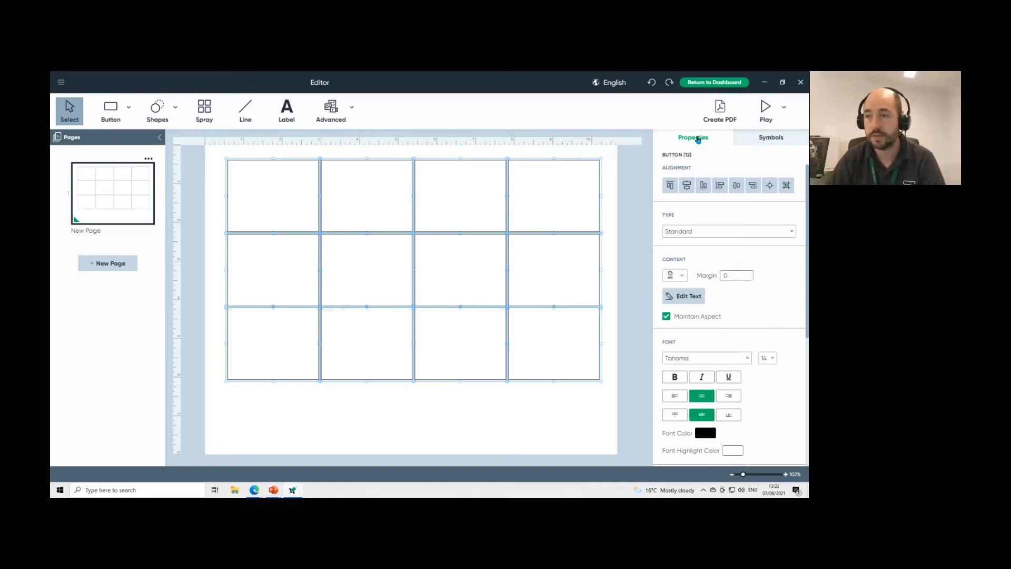
Search the symbol library for 'car', check the Web results, then return to Symbols.
left_click(783, 141)
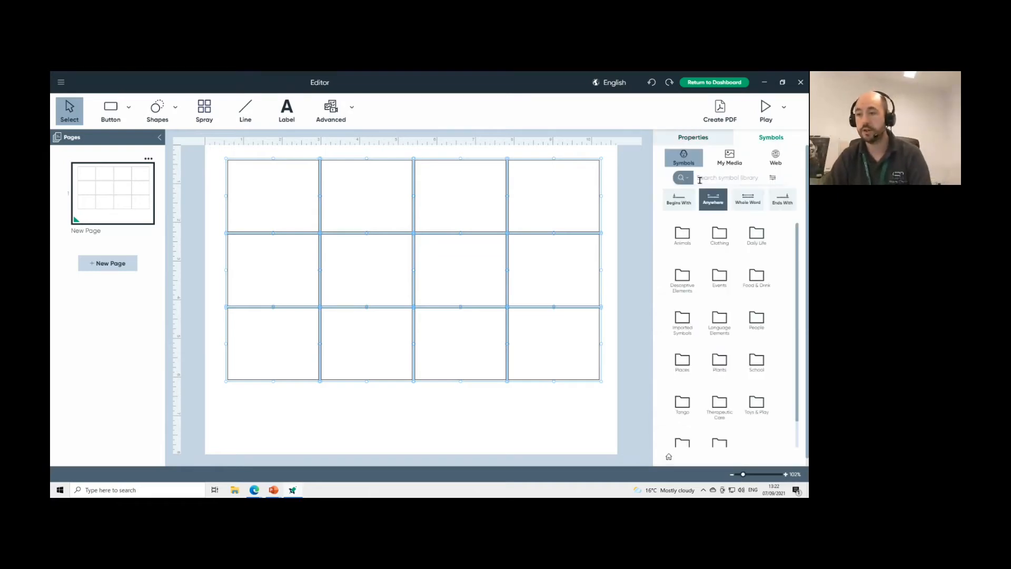
left_click(723, 178)
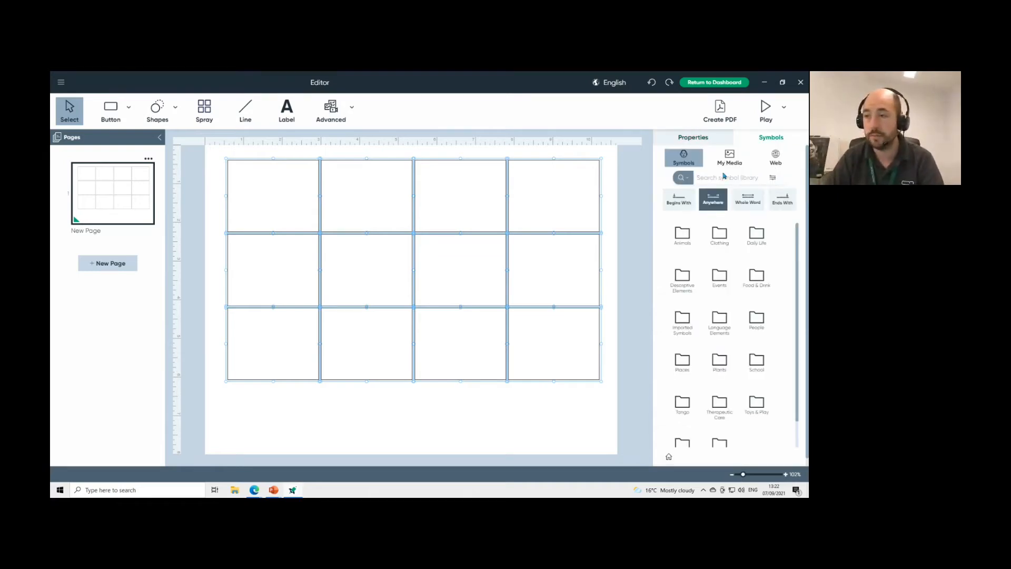
type("car")
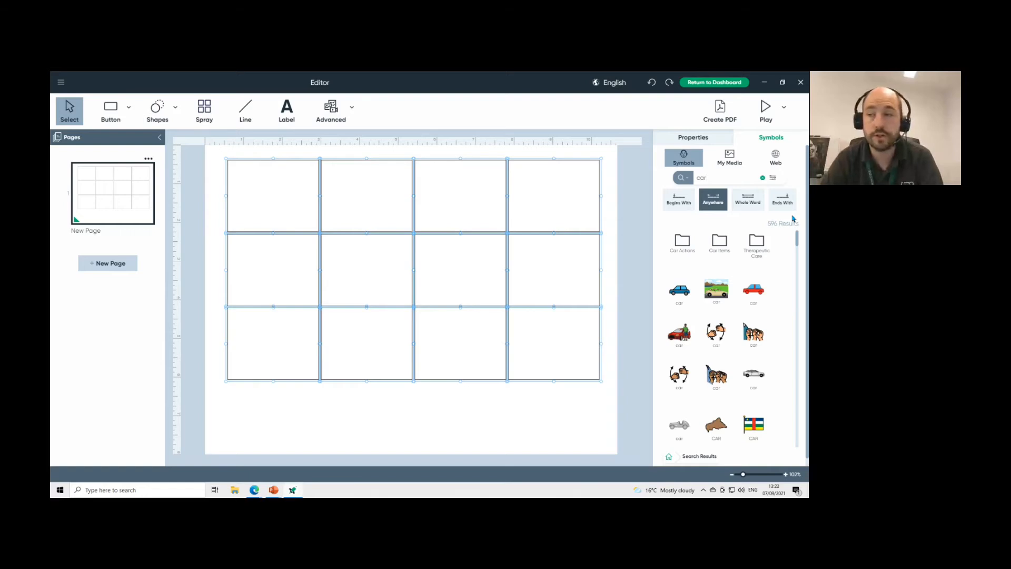
left_click(783, 164)
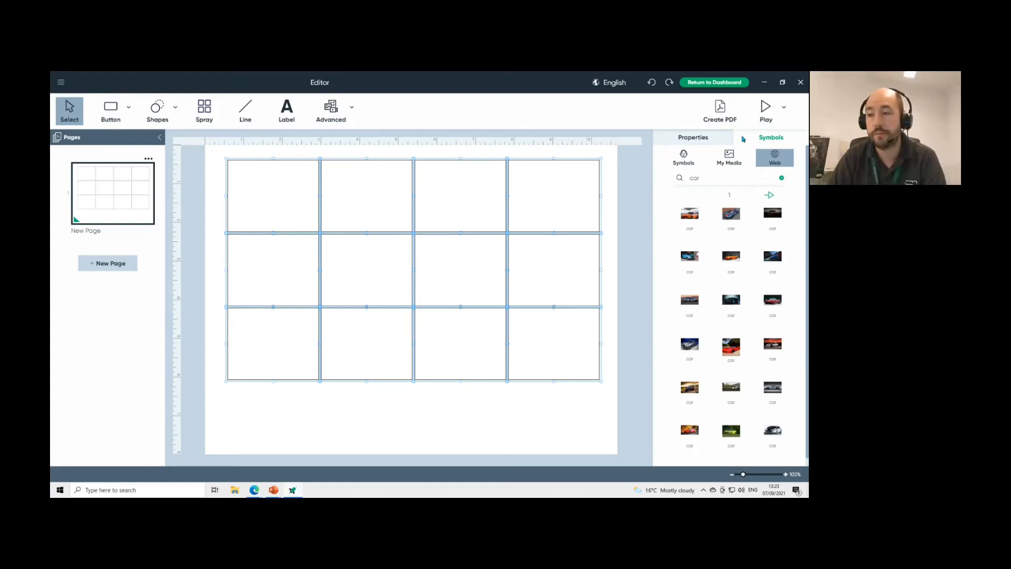
left_click(684, 159)
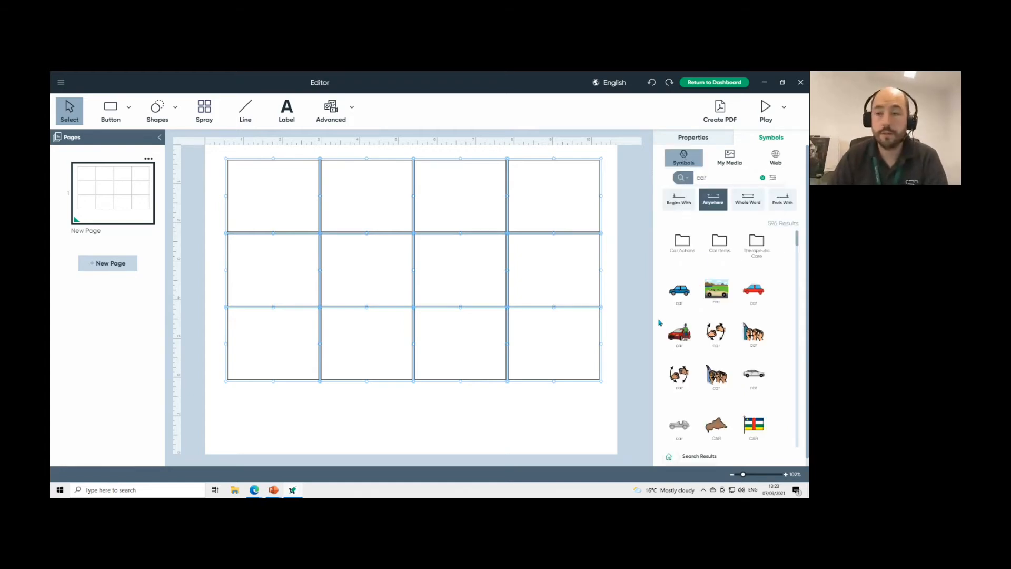
Put the blue car symbol in the top-left button and the red car in the second cell.
left_click_drag(680, 291, 277, 198)
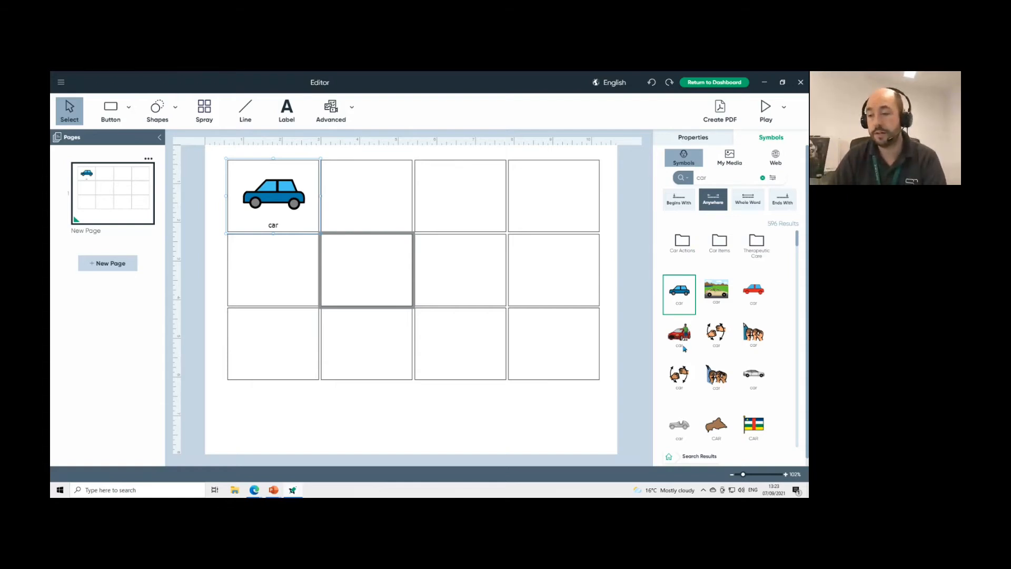
left_click(756, 300)
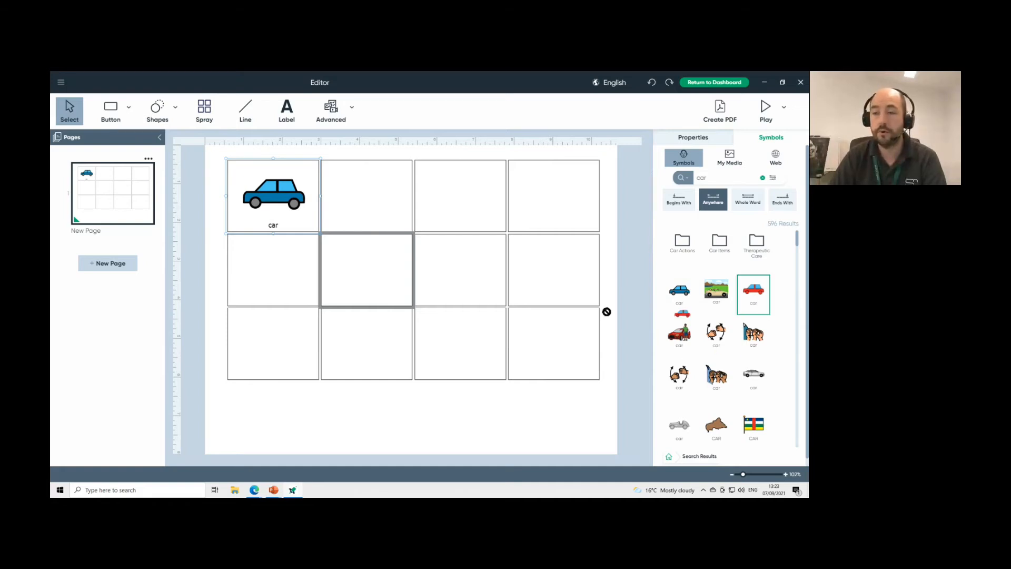
left_click(370, 197)
left_click_drag(368, 197, 367, 193)
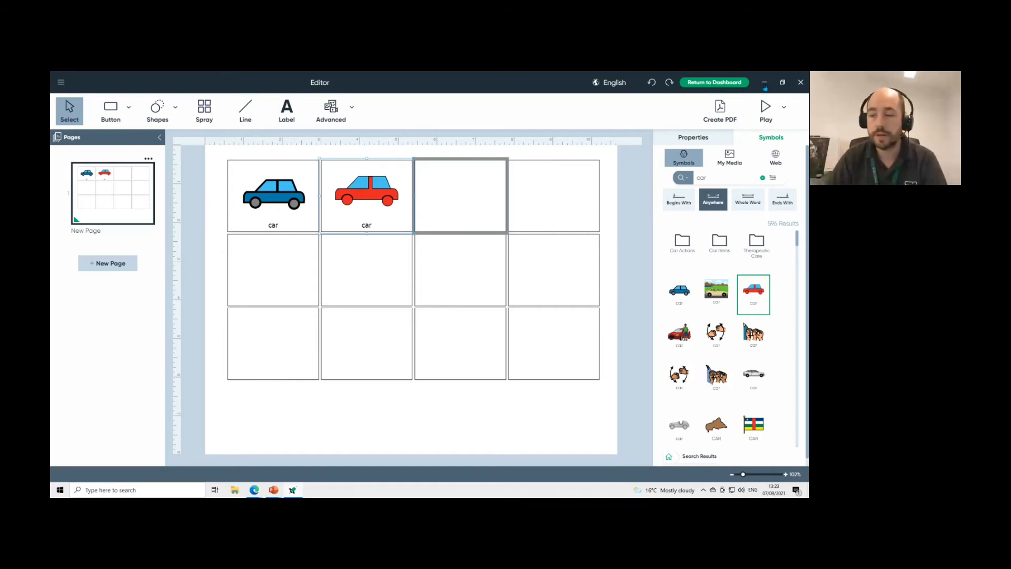
Close the car activity without saving and start a new activity from Printable templates.
left_click(702, 84)
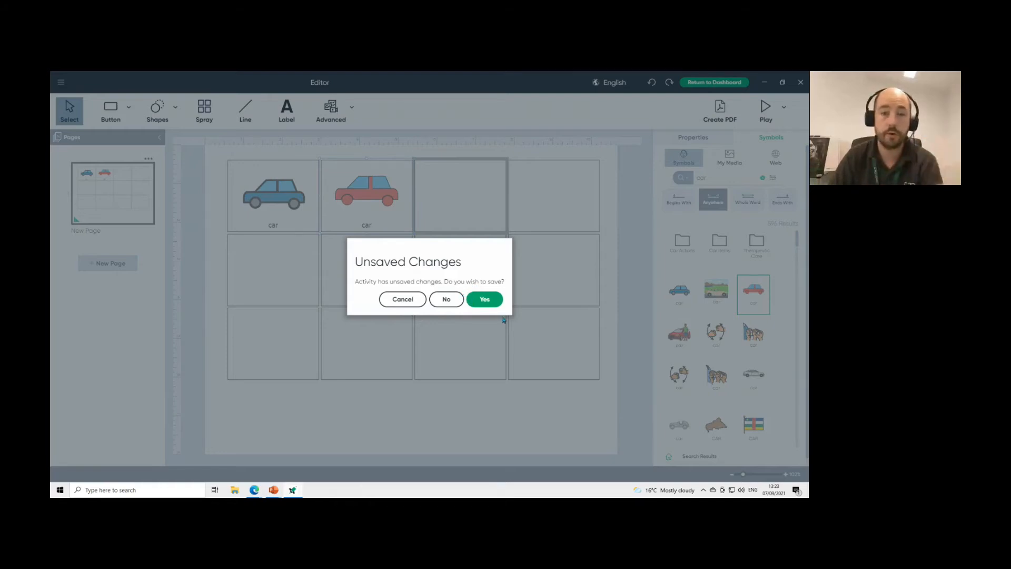
left_click(447, 301)
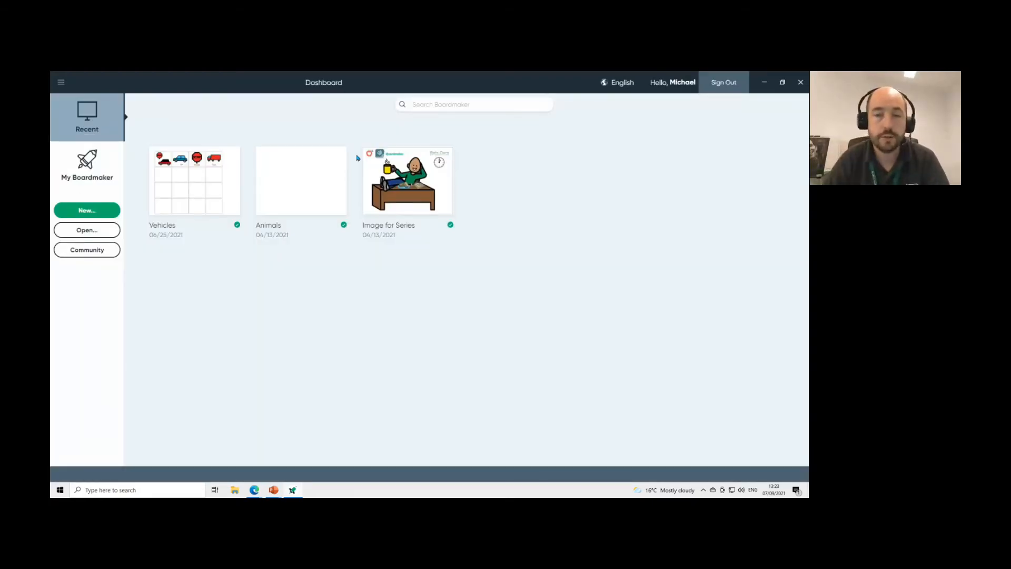
left_click(79, 210)
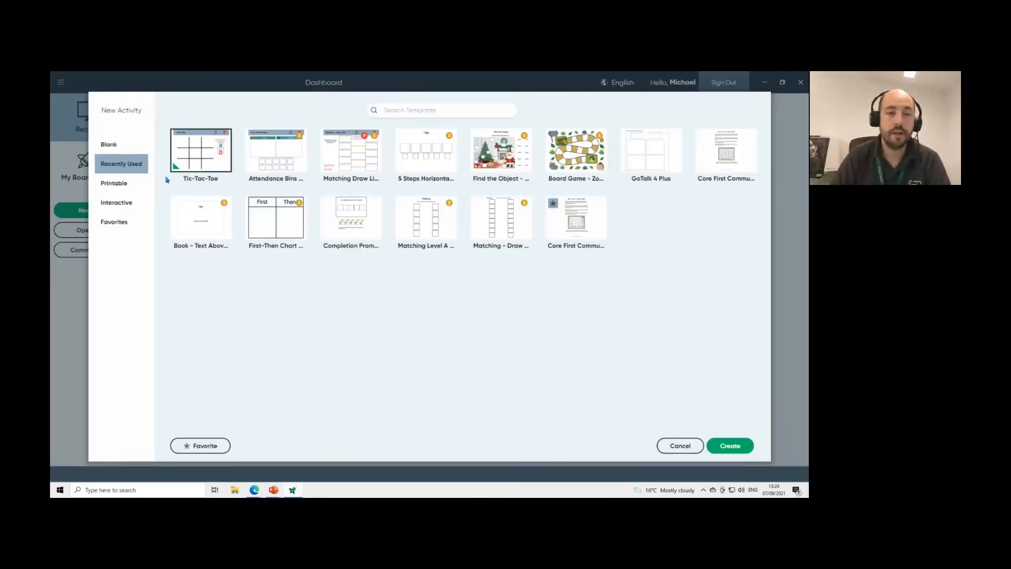
left_click(129, 148)
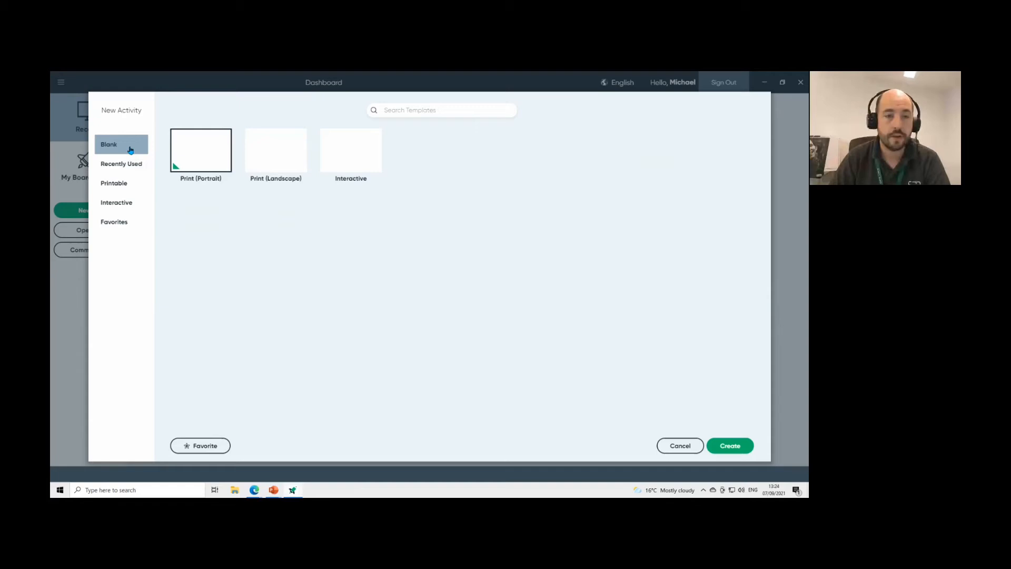
left_click(123, 185)
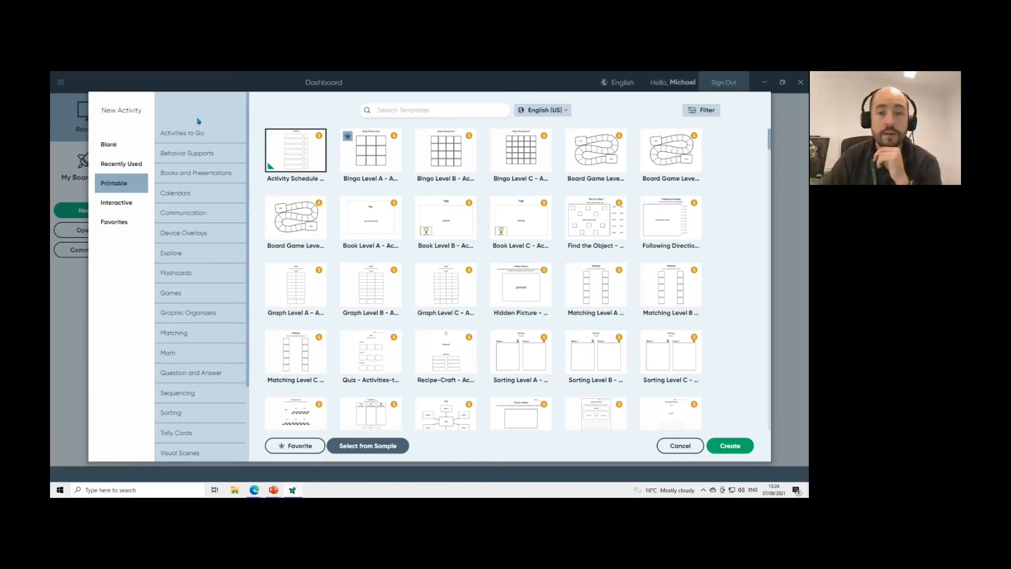
Browse the Printable categories and create an activity from Core First Communication.
left_click(200, 135)
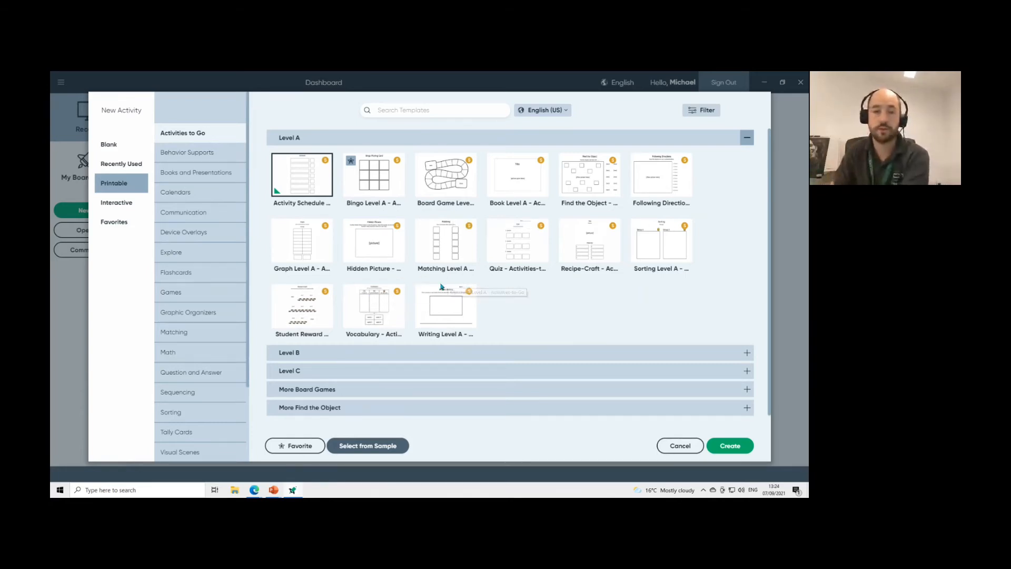
left_click(217, 152)
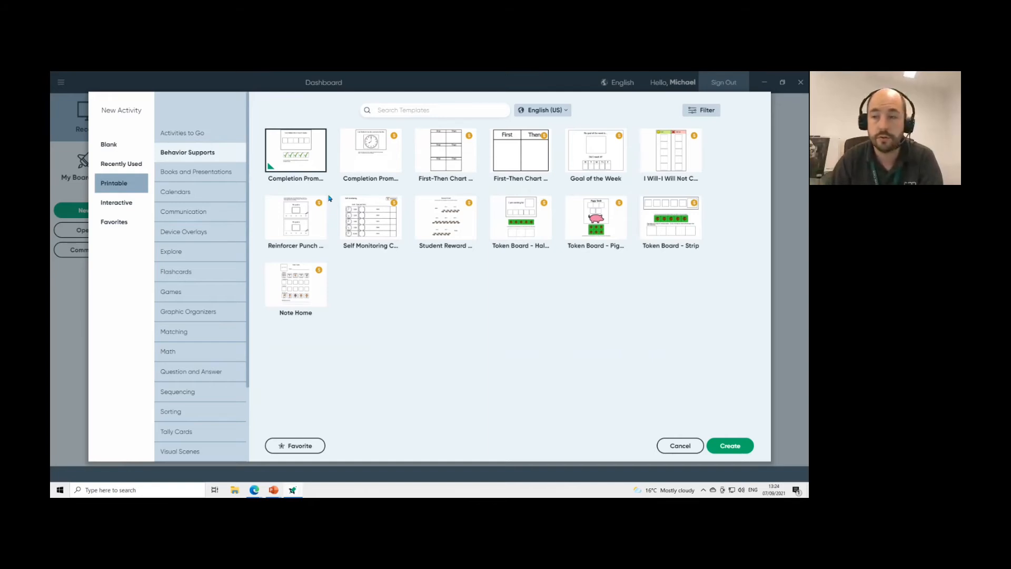
left_click(203, 170)
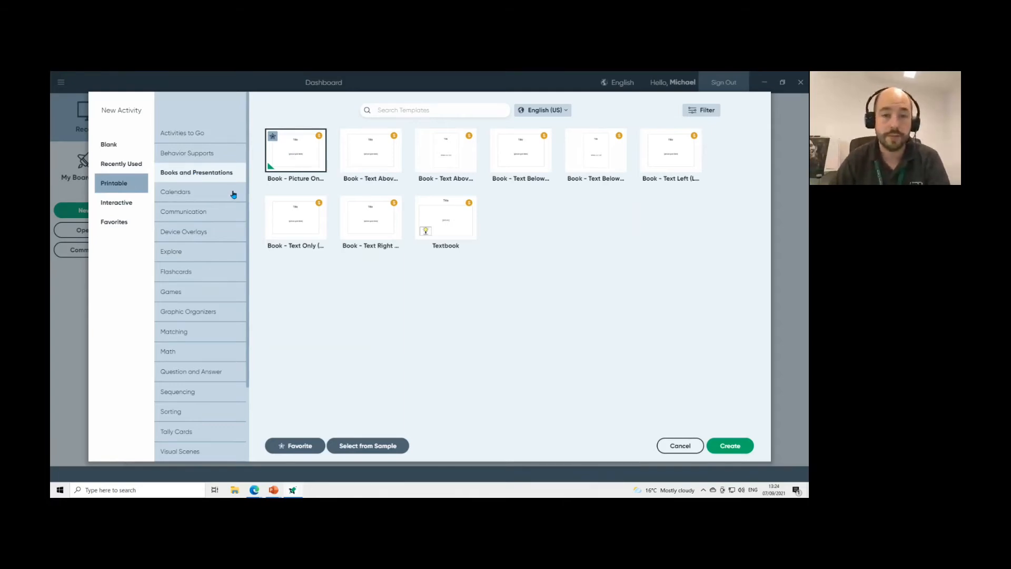
left_click(208, 193)
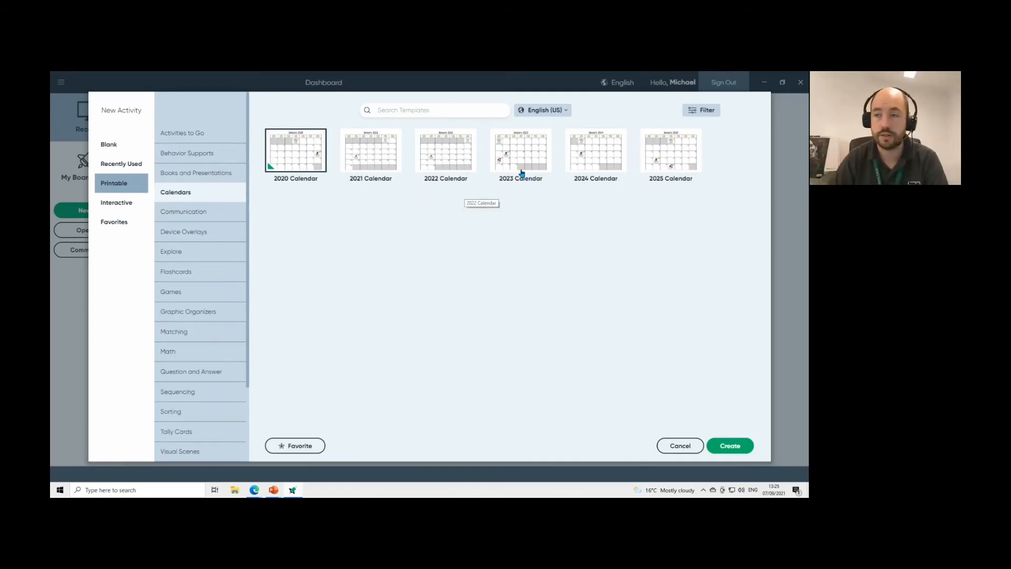
left_click(221, 213)
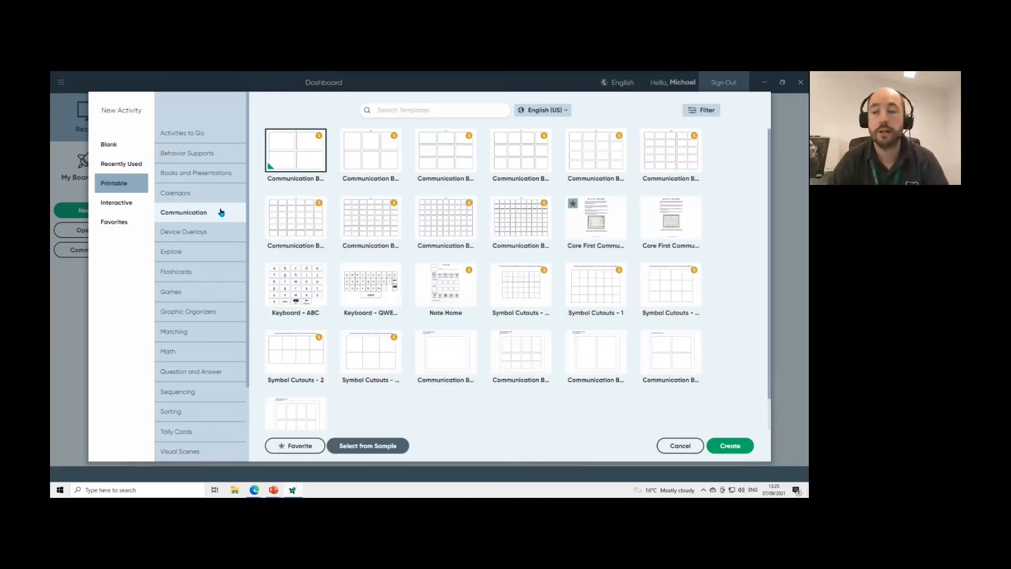
left_click(583, 226)
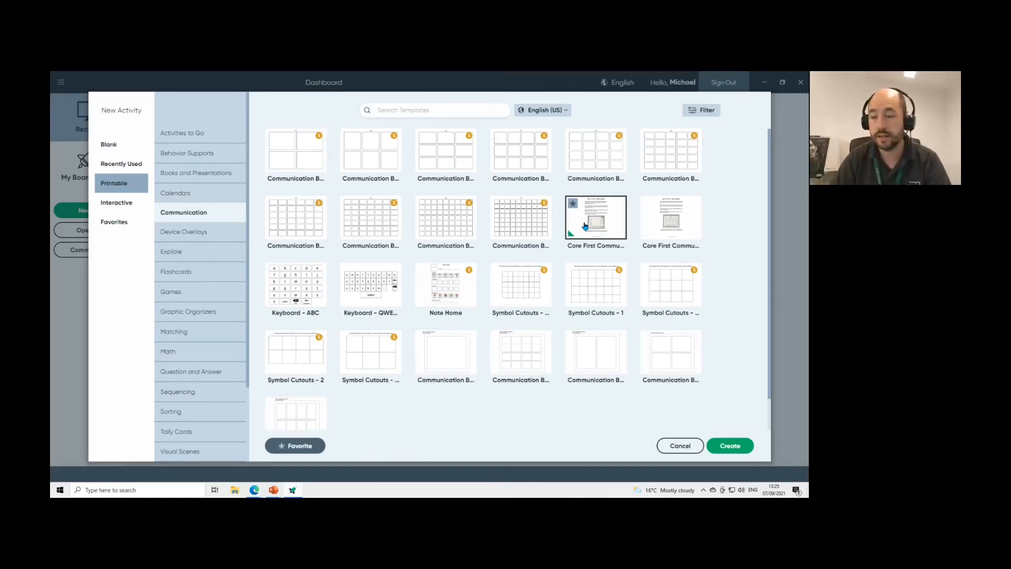
left_click(734, 446)
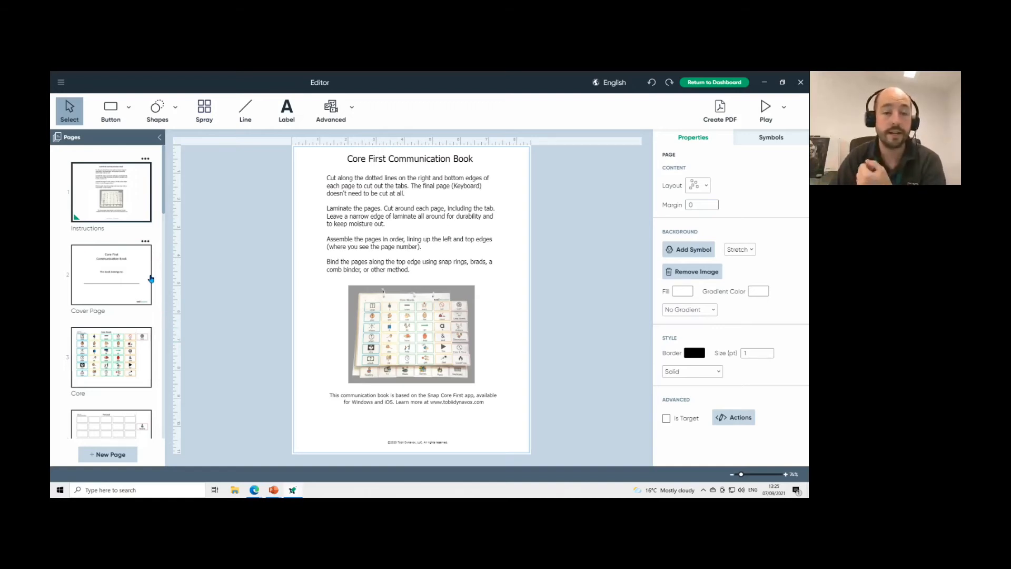
View the Core, Personal, Little Words and Actions pages, then head back to the Dashboard.
left_click(120, 354)
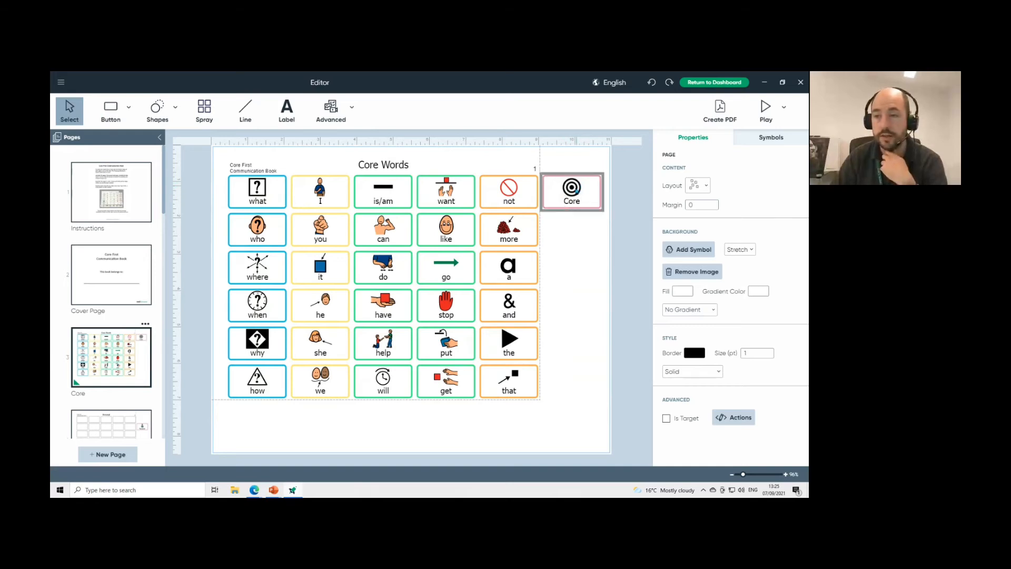
scroll(112, 389, "down", 2)
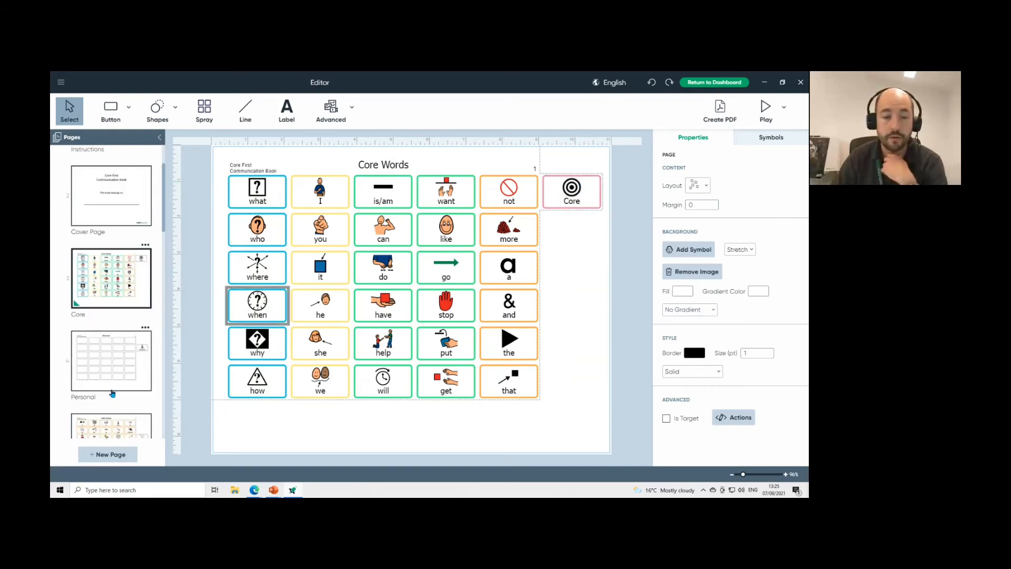
left_click(117, 353)
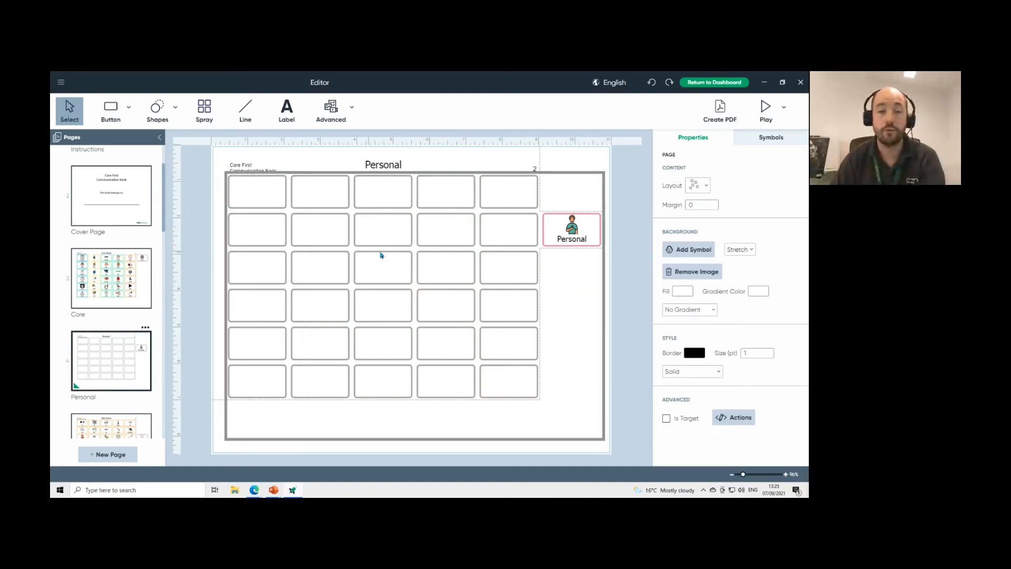
scroll(143, 368, "down", 2)
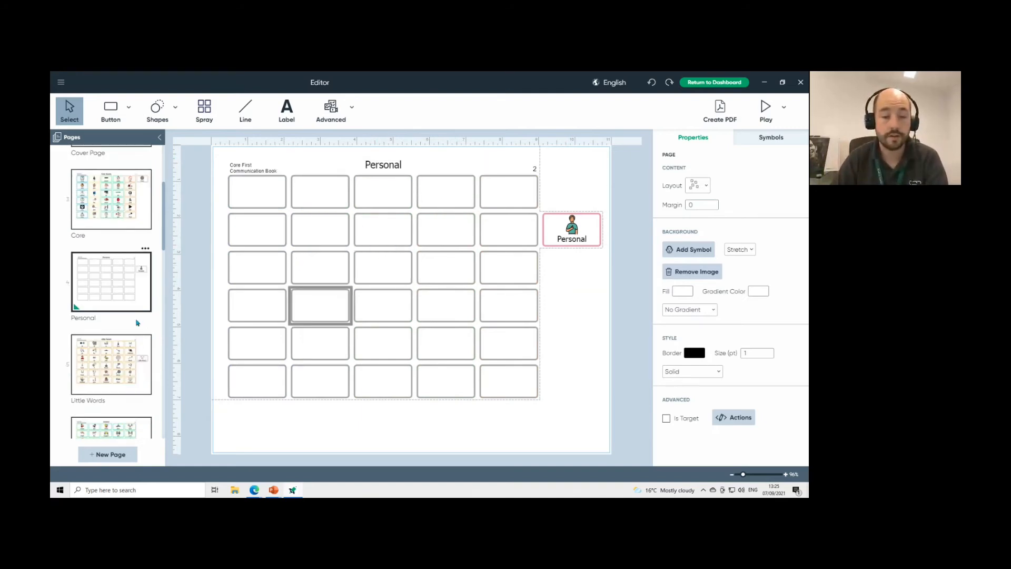
left_click(117, 360)
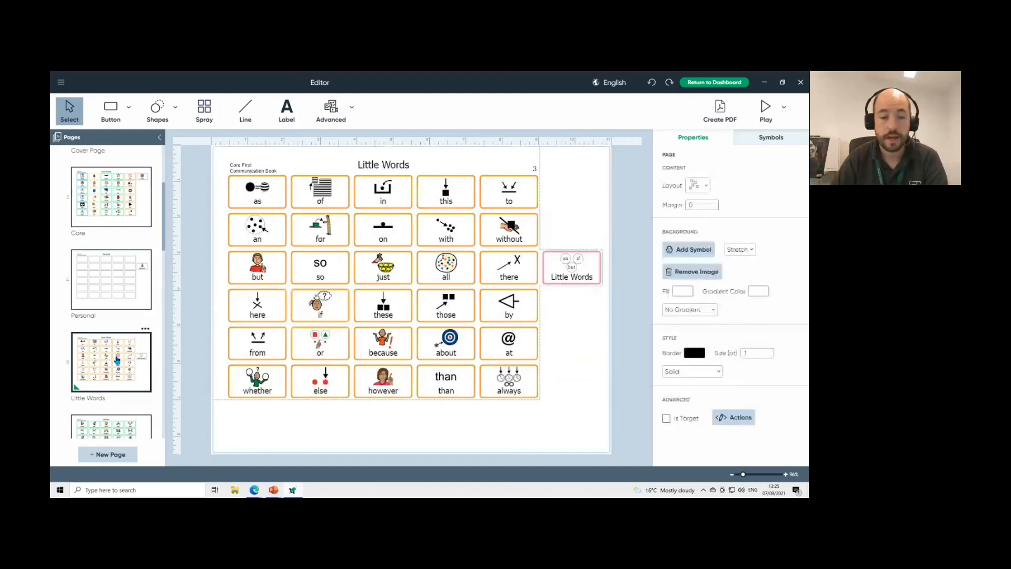
scroll(116, 360, "down", 2)
left_click(117, 360)
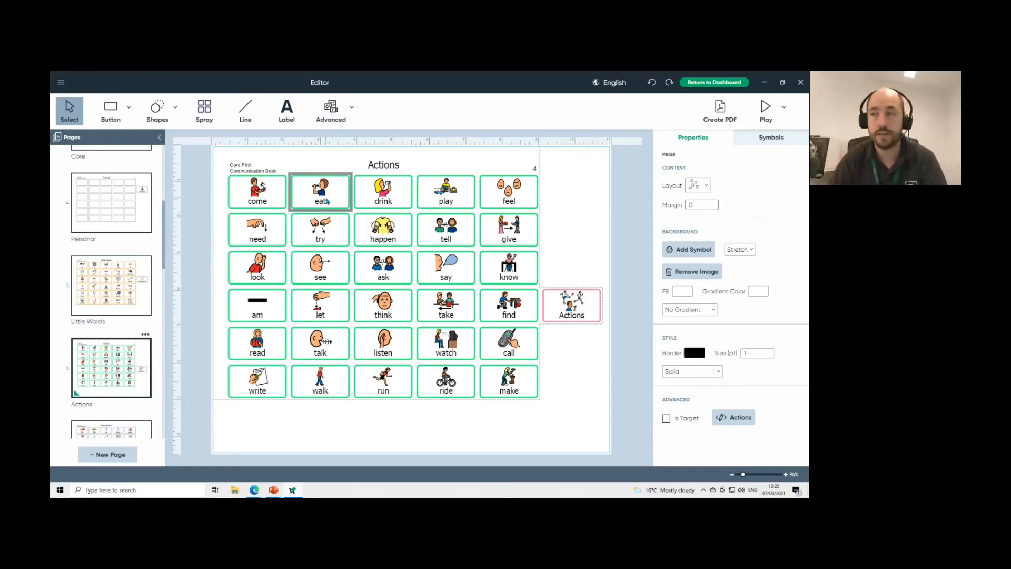
left_click(728, 83)
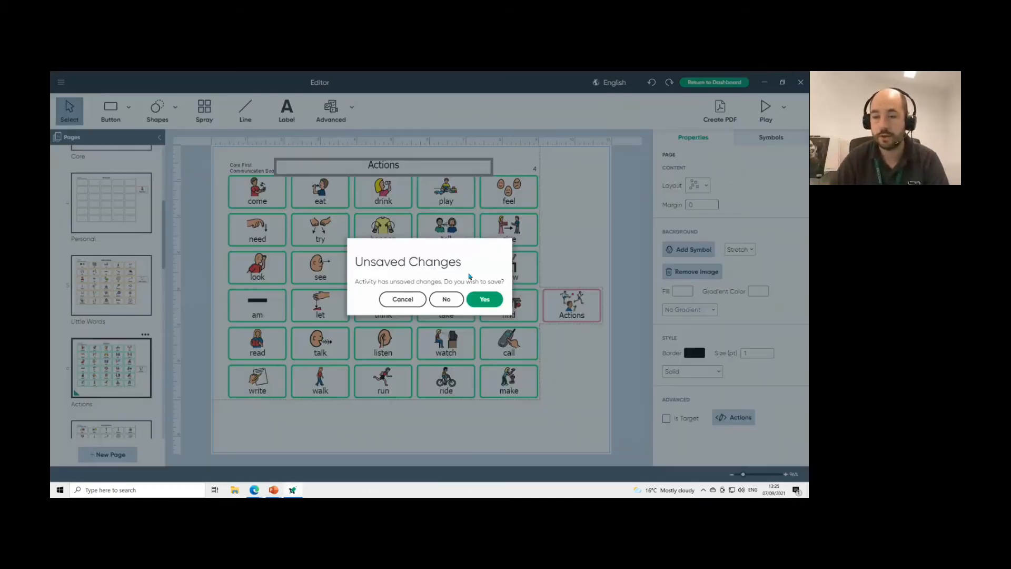
Discard the communication book and start another new activity from Printable templates.
left_click(445, 299)
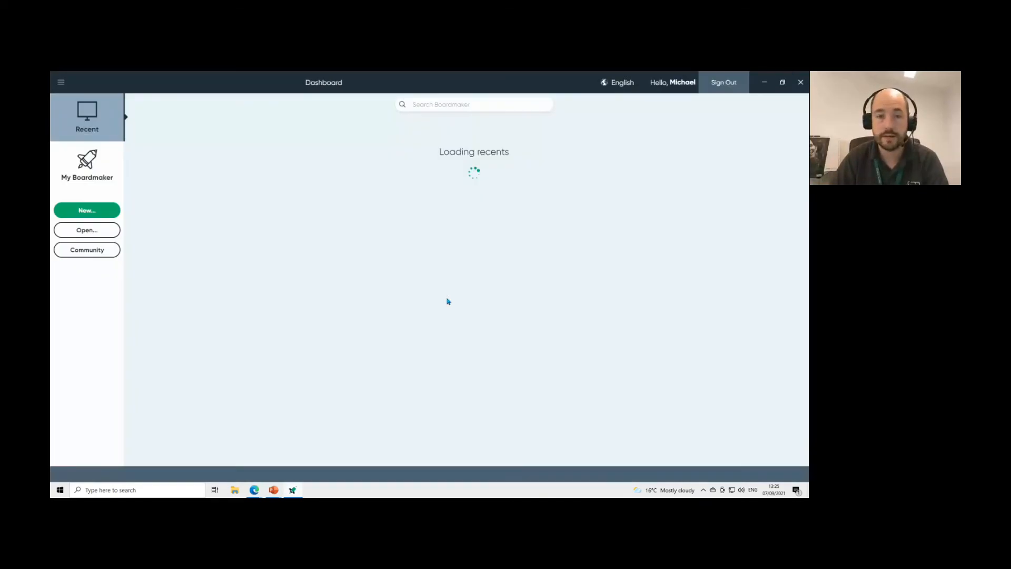
left_click(87, 211)
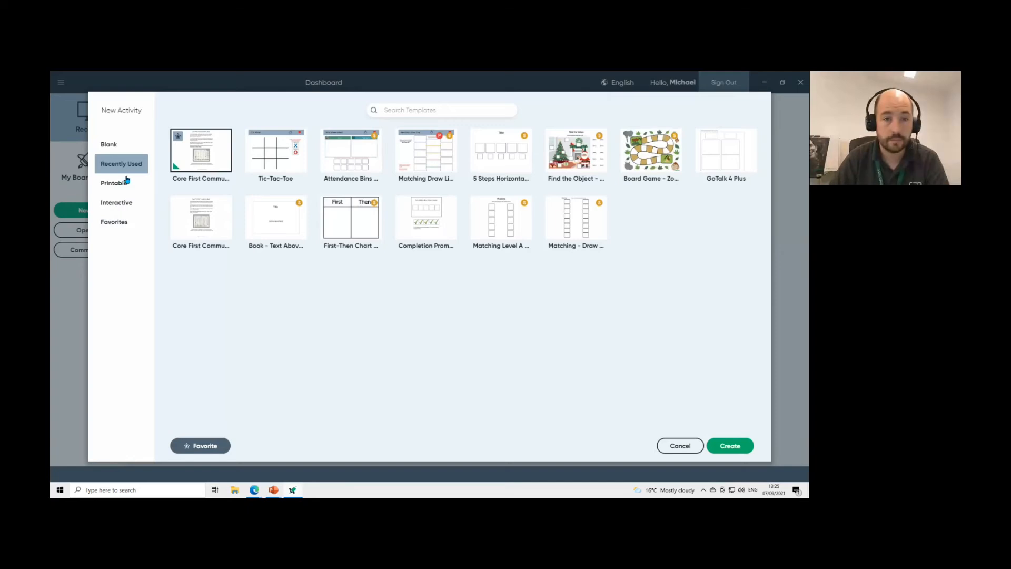
left_click(127, 184)
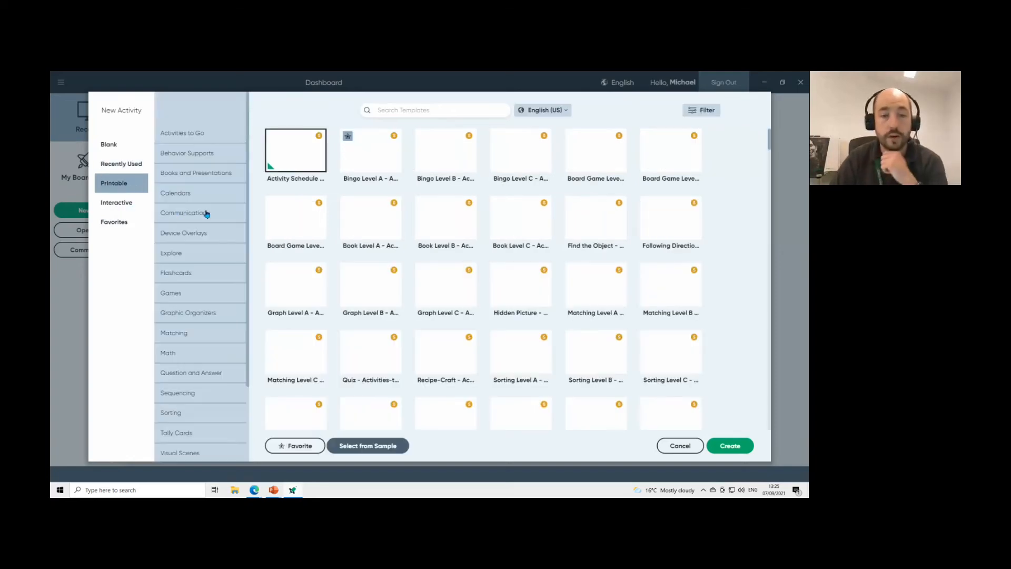
Browse the Device Overlays list, expand GoTalk, then open the printable Flashcards category.
left_click(203, 234)
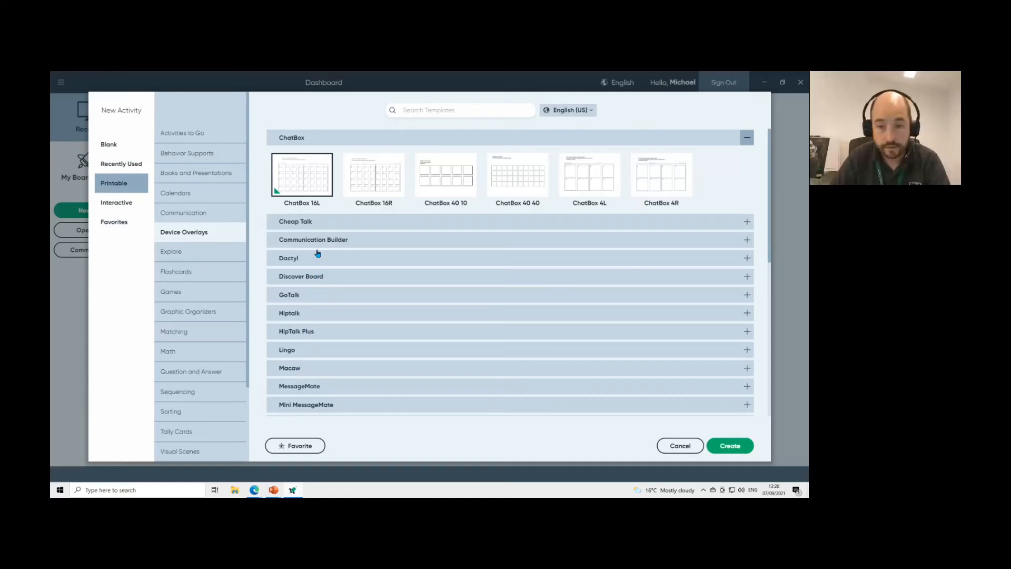
scroll(321, 253, "down", 3)
scroll(330, 298, "down", 5)
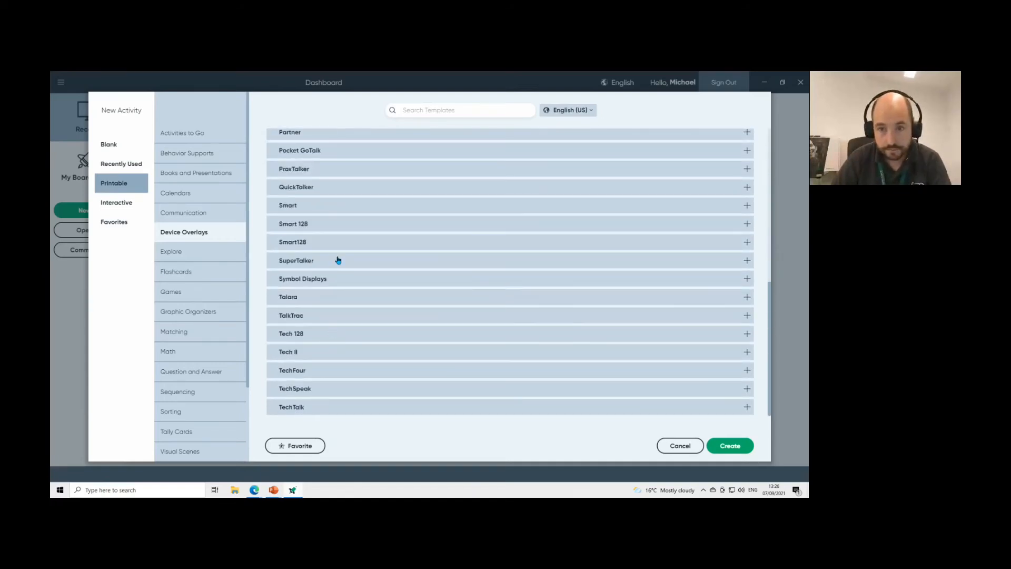
scroll(338, 260, "up", 4)
scroll(338, 260, "up", 3)
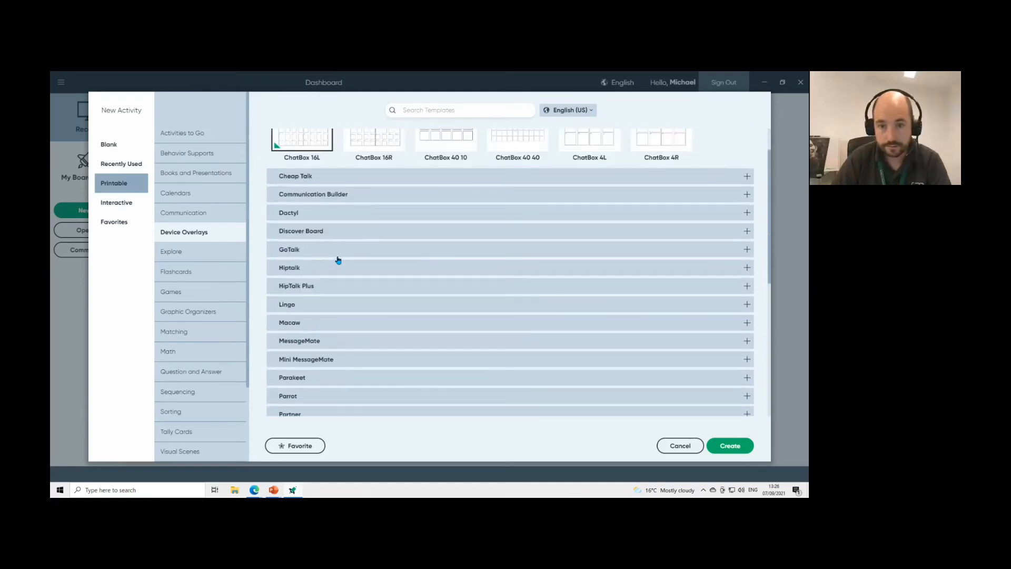
left_click(309, 285)
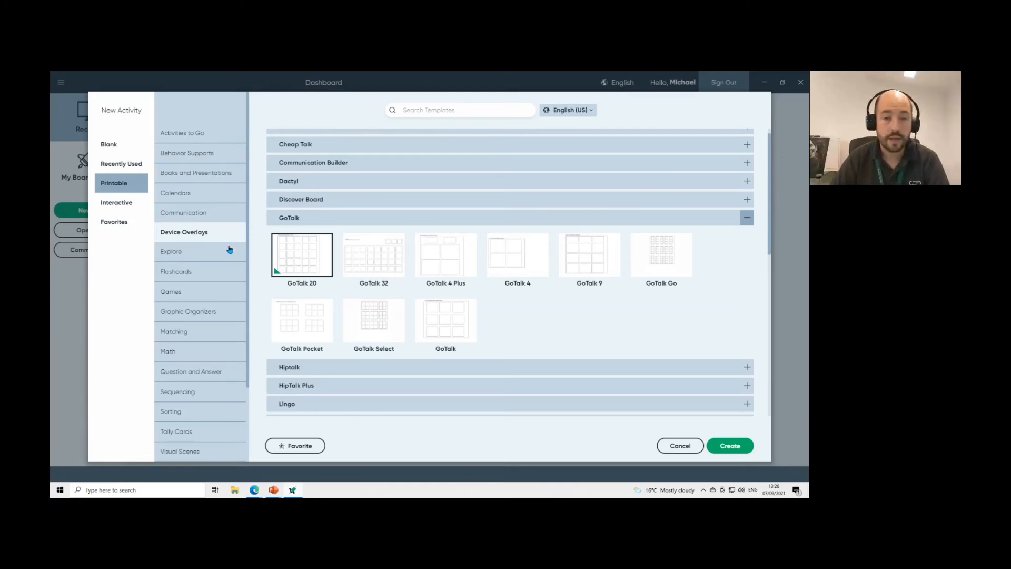
left_click(201, 274)
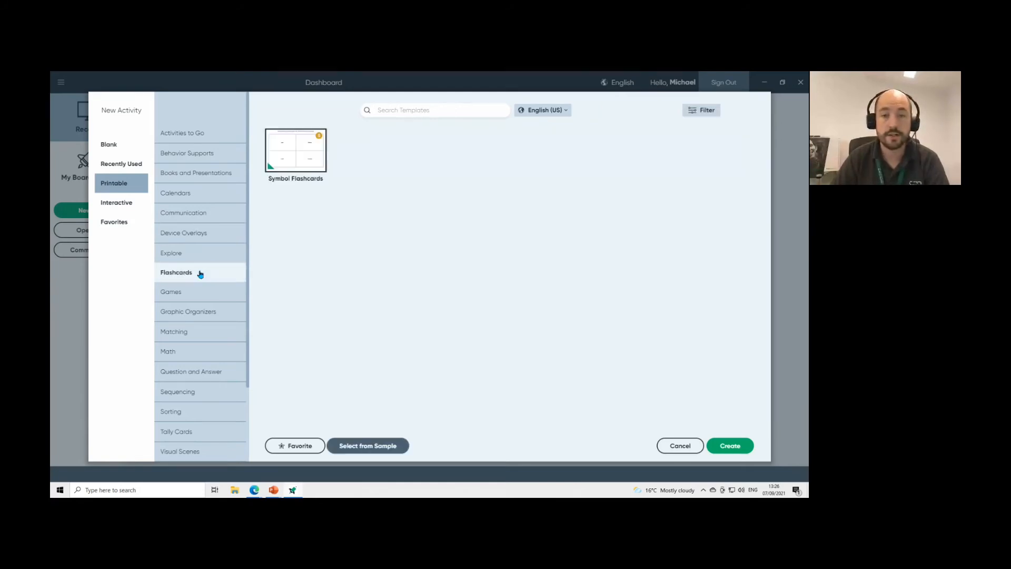
Browse the printable Games, Matching and Sequencing templates.
left_click(200, 293)
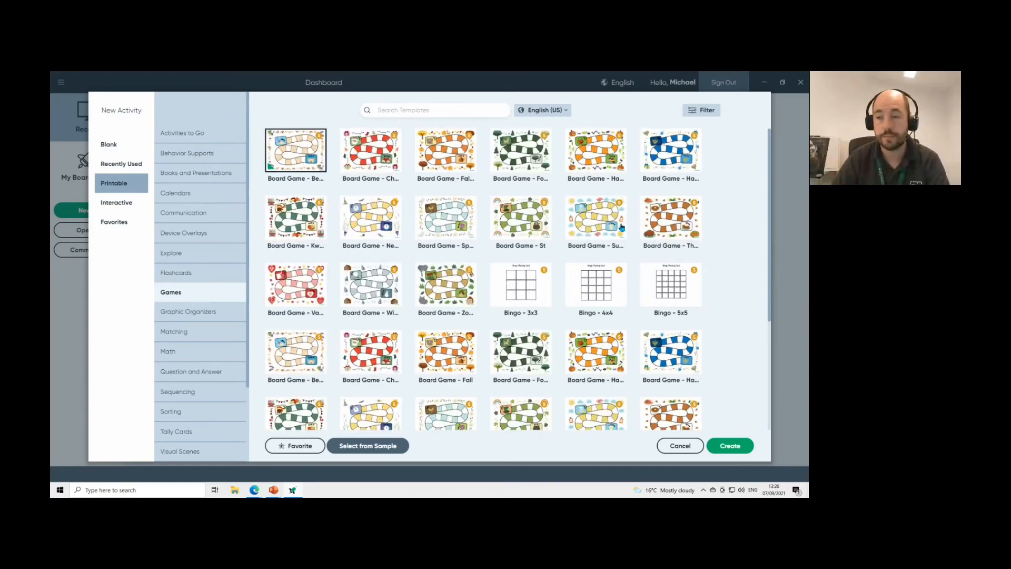
scroll(226, 294, "down", 2)
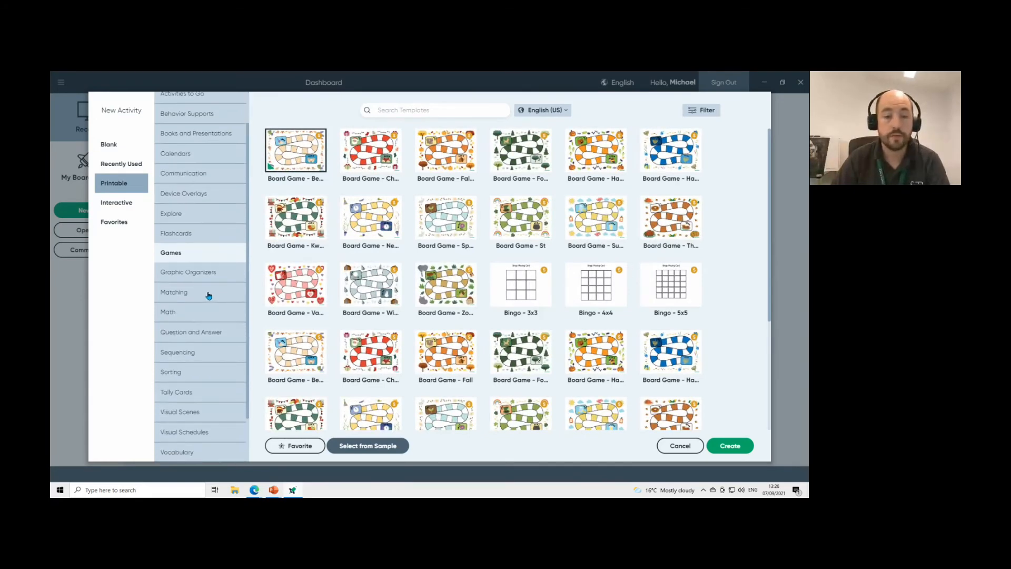
left_click(209, 295)
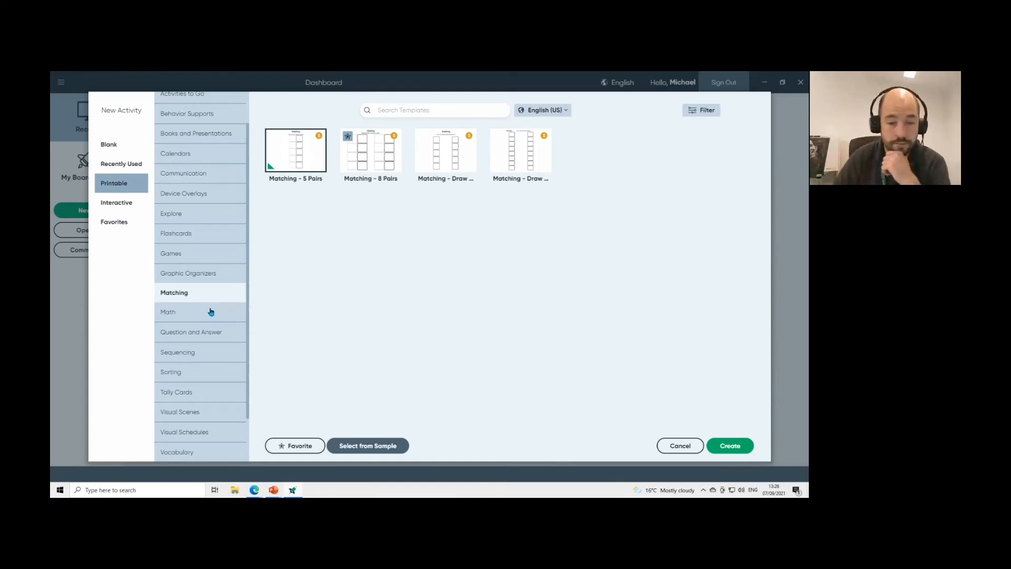
left_click(200, 357)
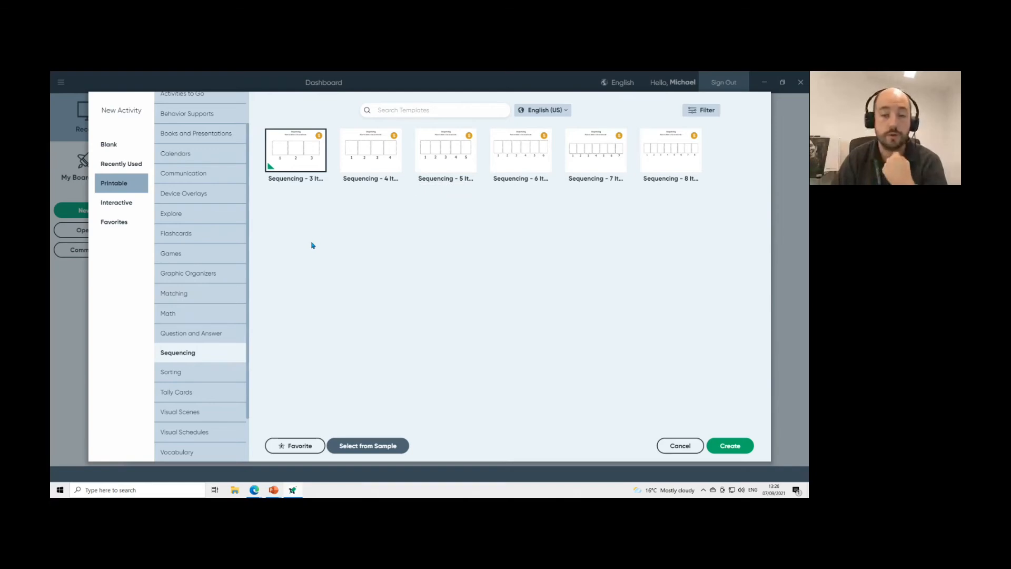
scroll(204, 277, "down", 2)
Browse the printable Sorting, Visual Scenes, Visual Schedules, Vocabulary, Word Study and Writing templates.
left_click(180, 320)
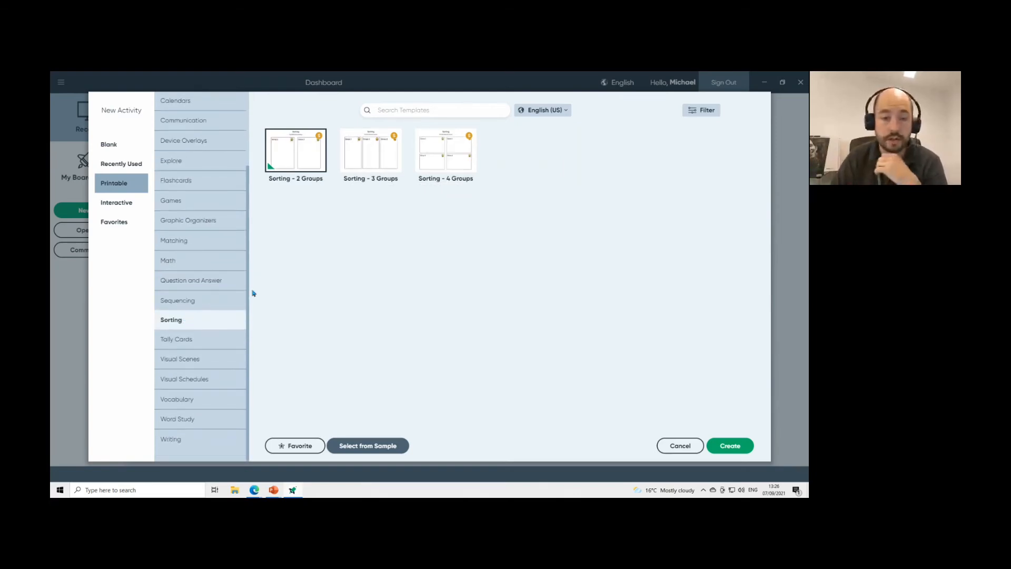
left_click(198, 360)
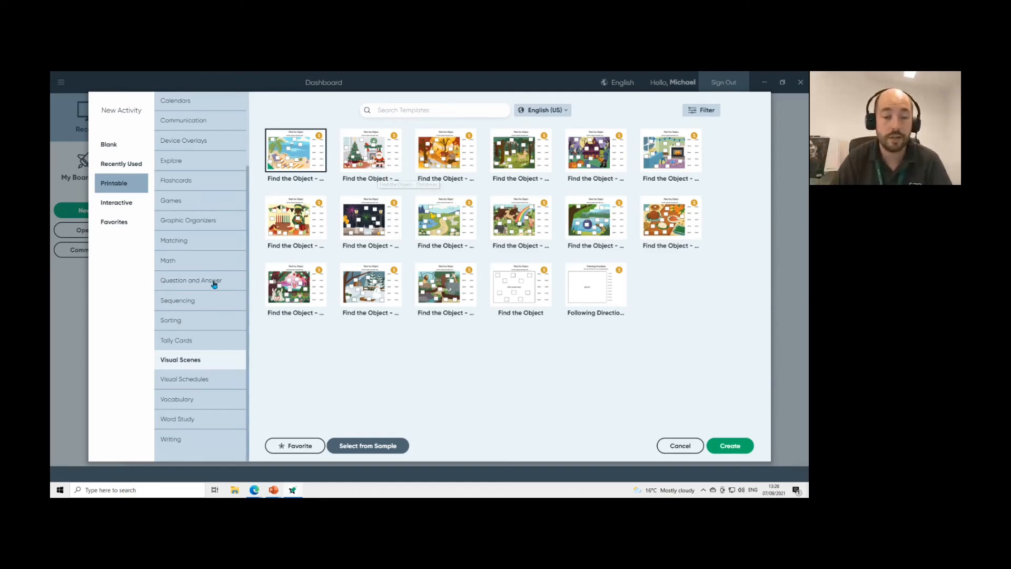
left_click(171, 385)
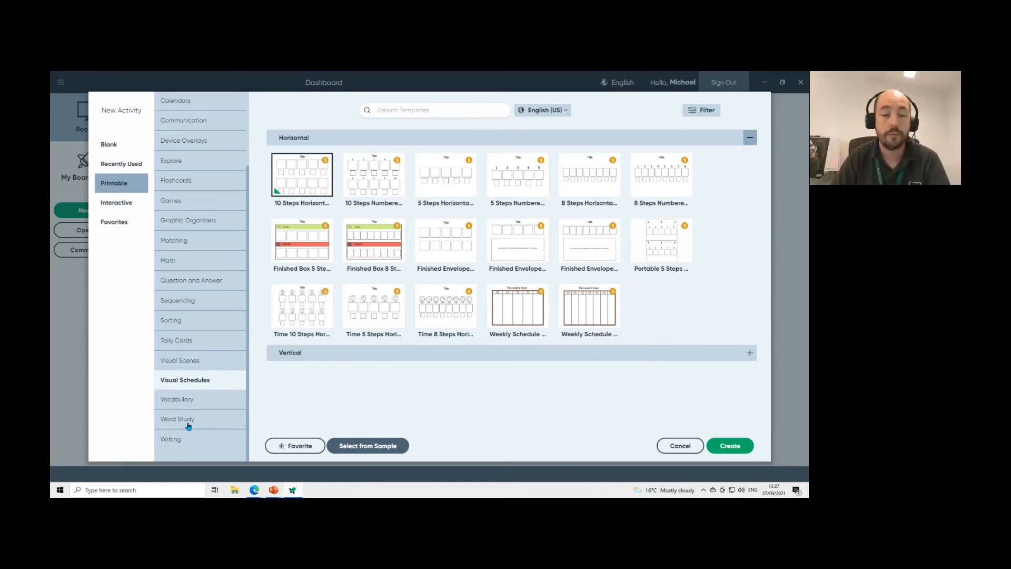
left_click(189, 402)
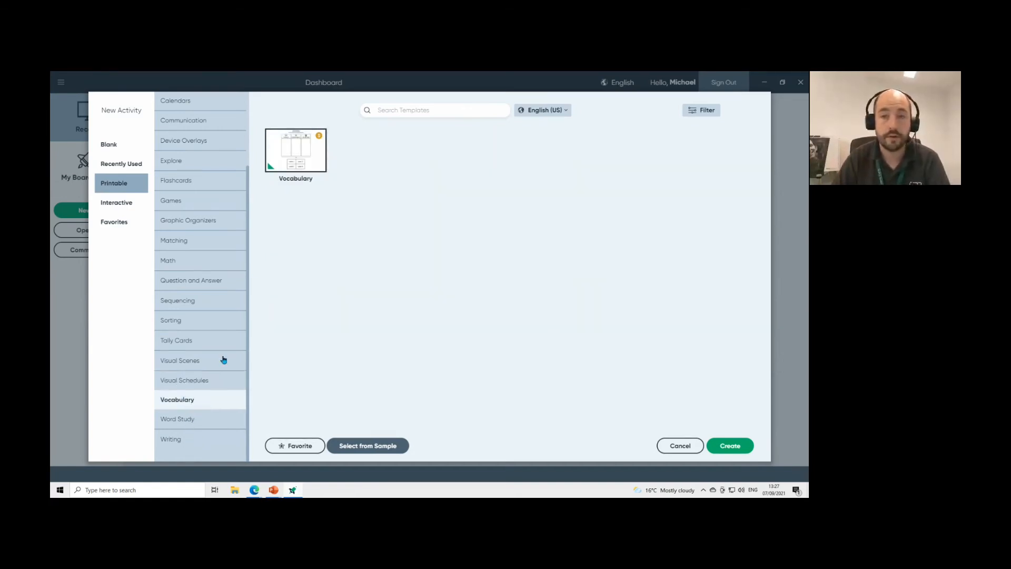
left_click(182, 421)
left_click(181, 441)
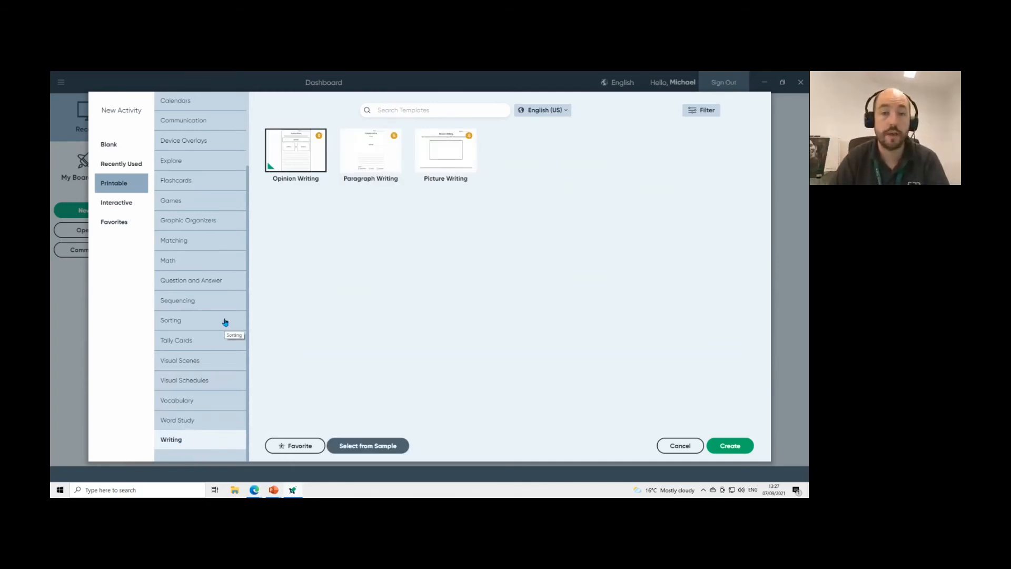
scroll(225, 319, "up", 3)
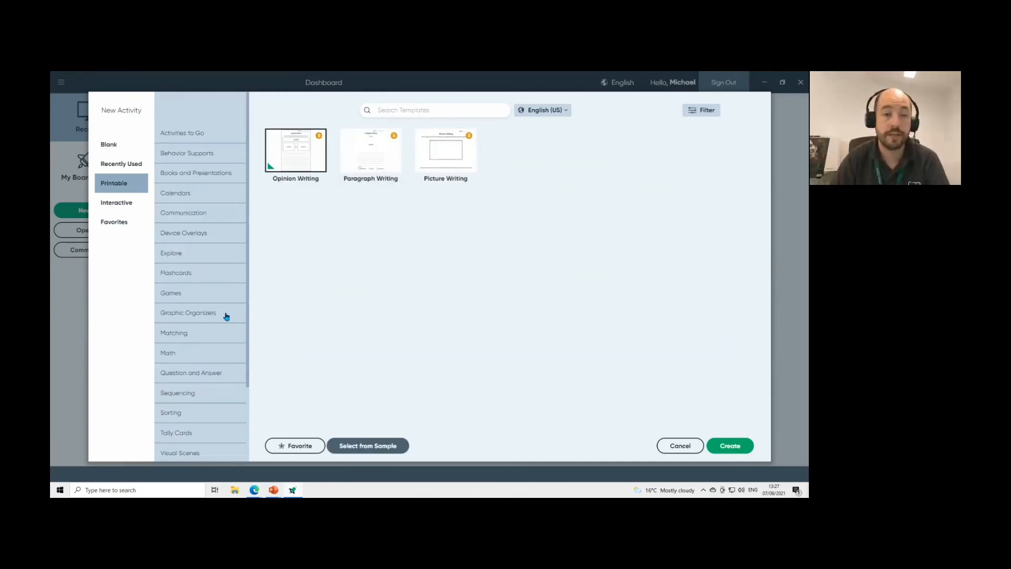
Browse Interactive Matching, Visual Scenes and Sorting templates, then view the four Favorites.
left_click(131, 204)
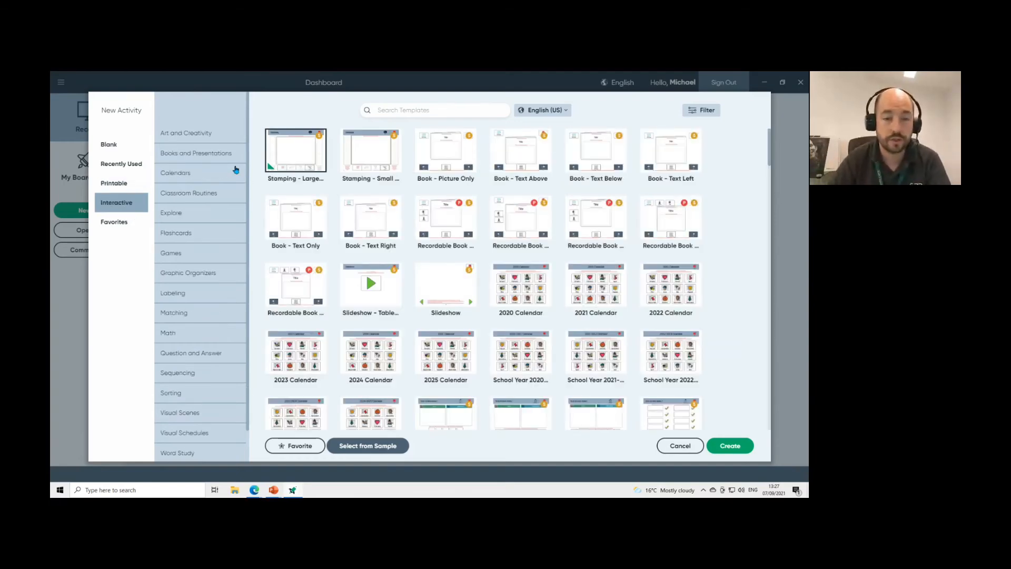
left_click(180, 313)
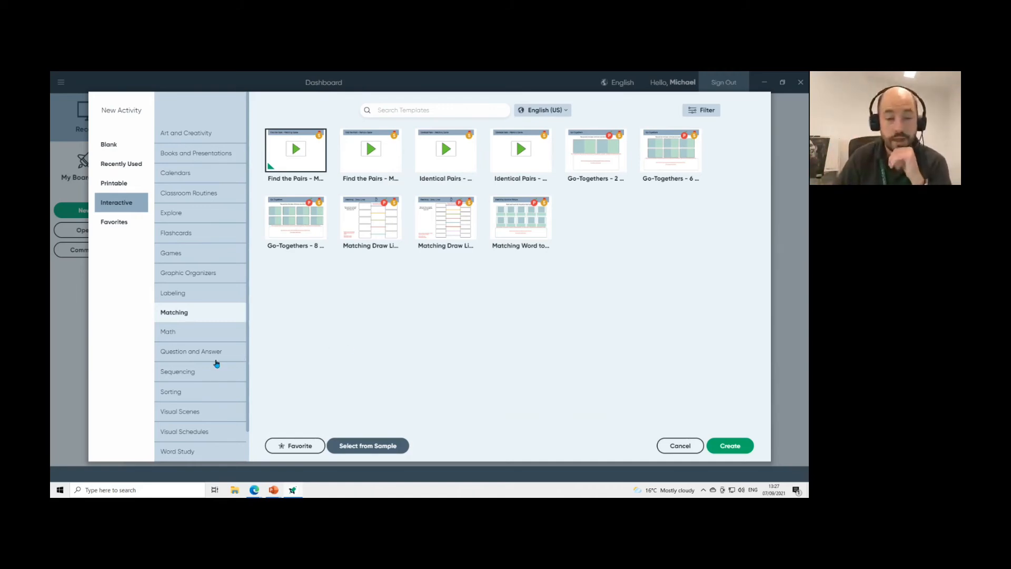
left_click(203, 411)
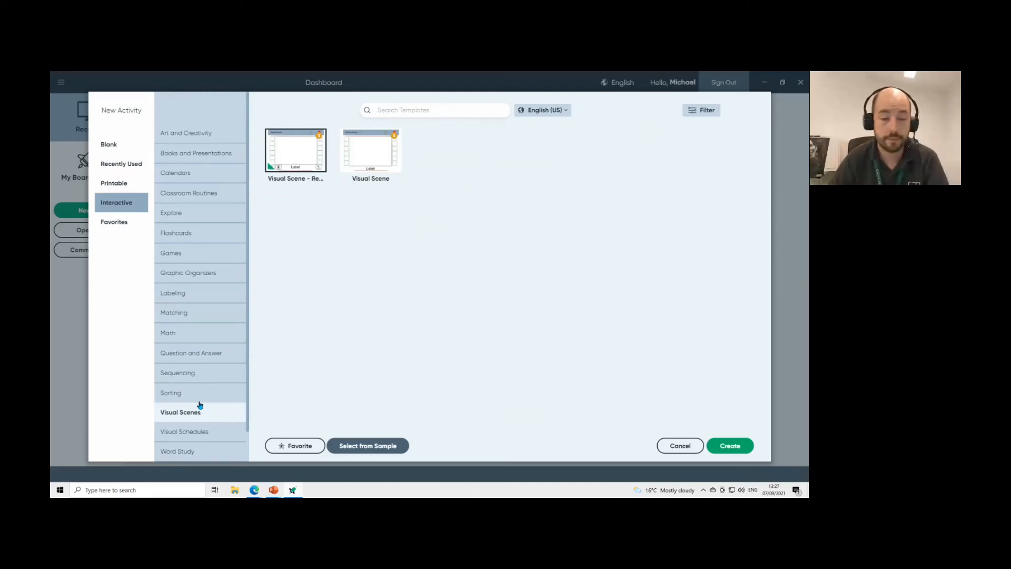
left_click(200, 398)
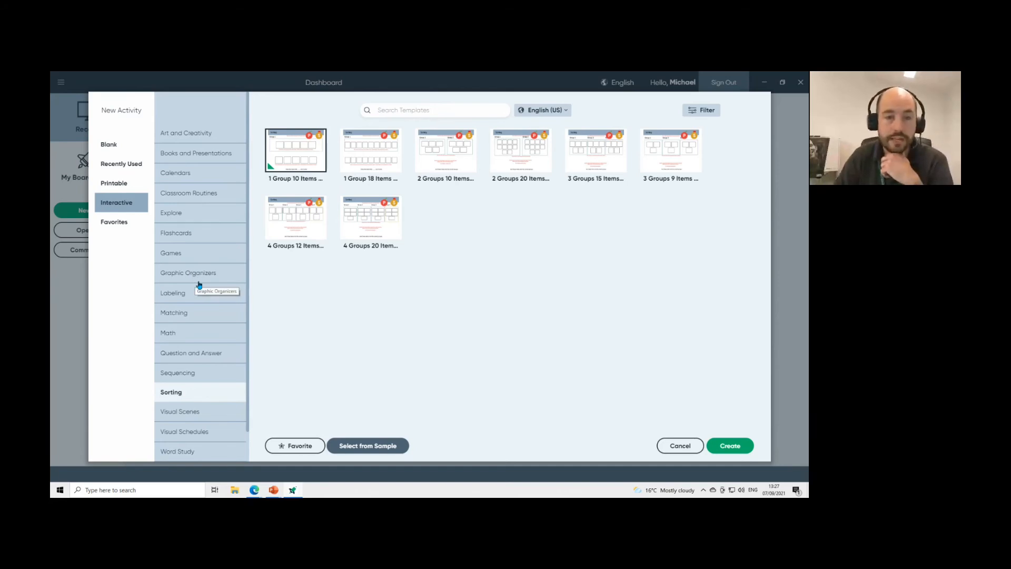
left_click(128, 224)
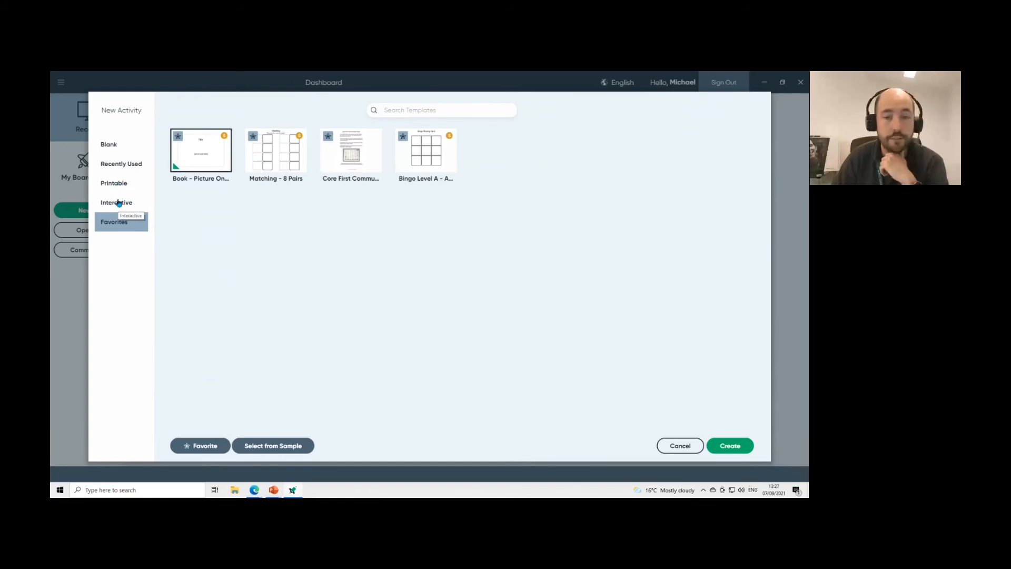
Mark Interactive Matching Draw Lines - 5 Items as a favourite and confirm it in Favorites.
left_click(118, 202)
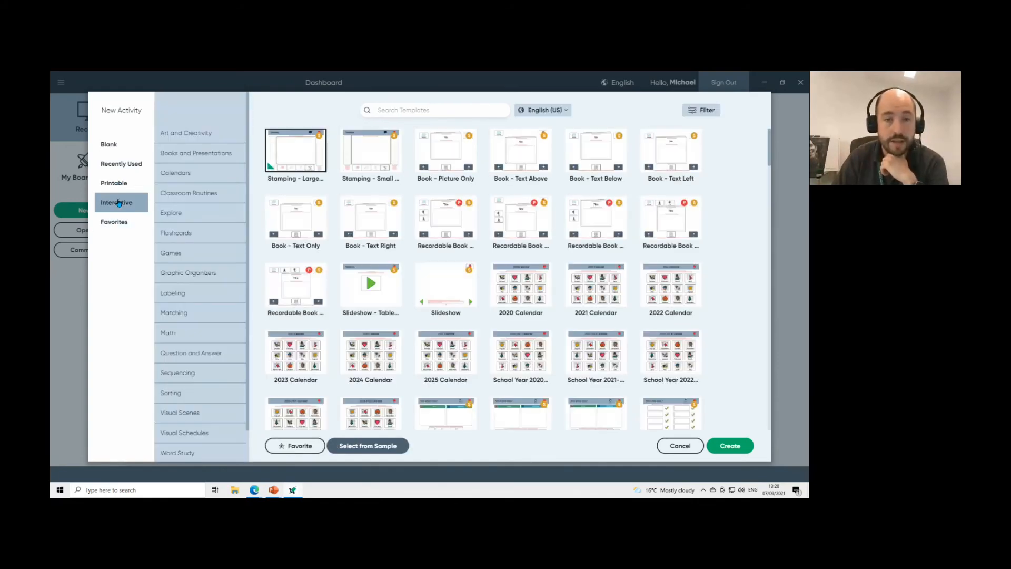
left_click(196, 317)
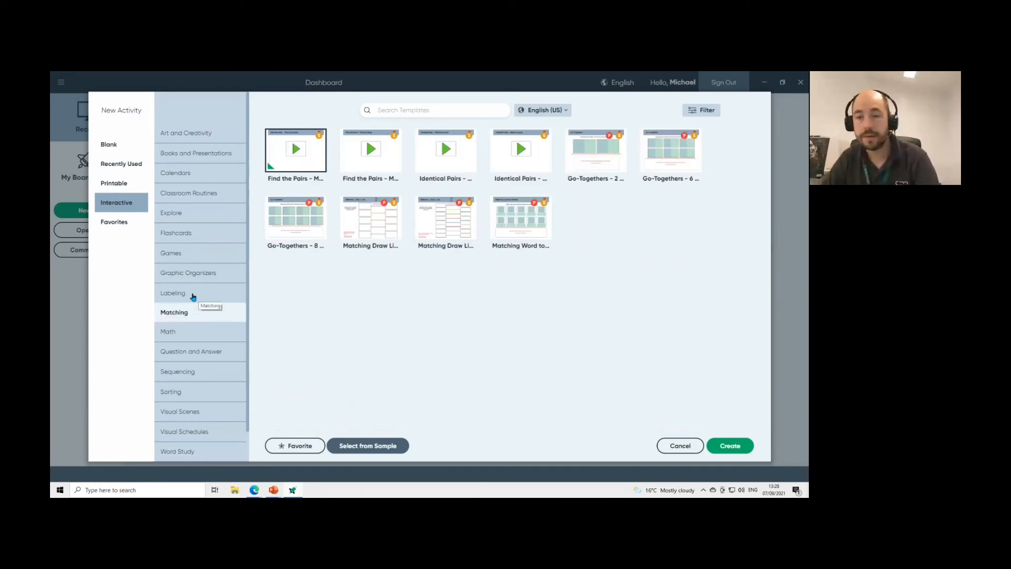
left_click(382, 223)
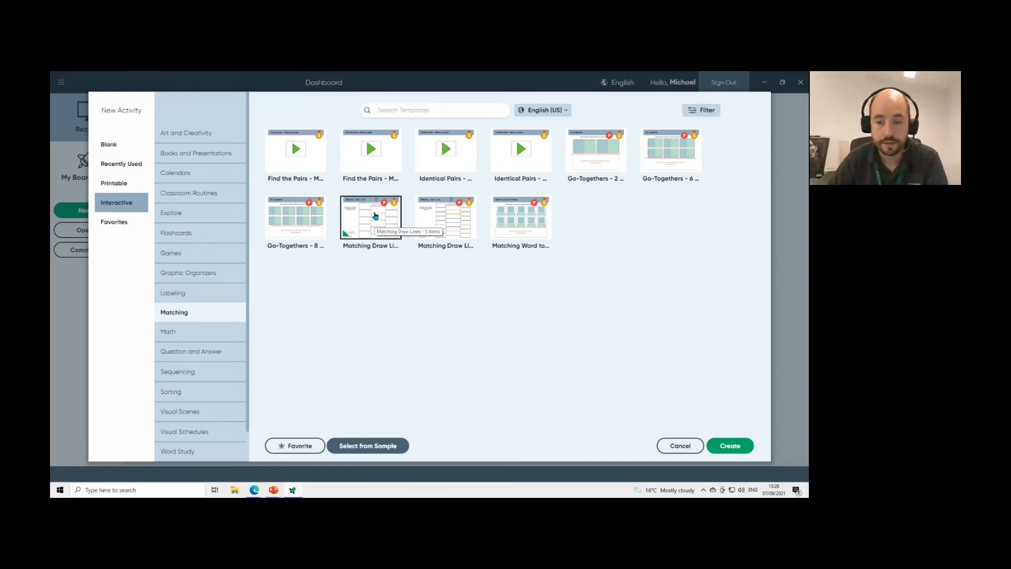
left_click(293, 447)
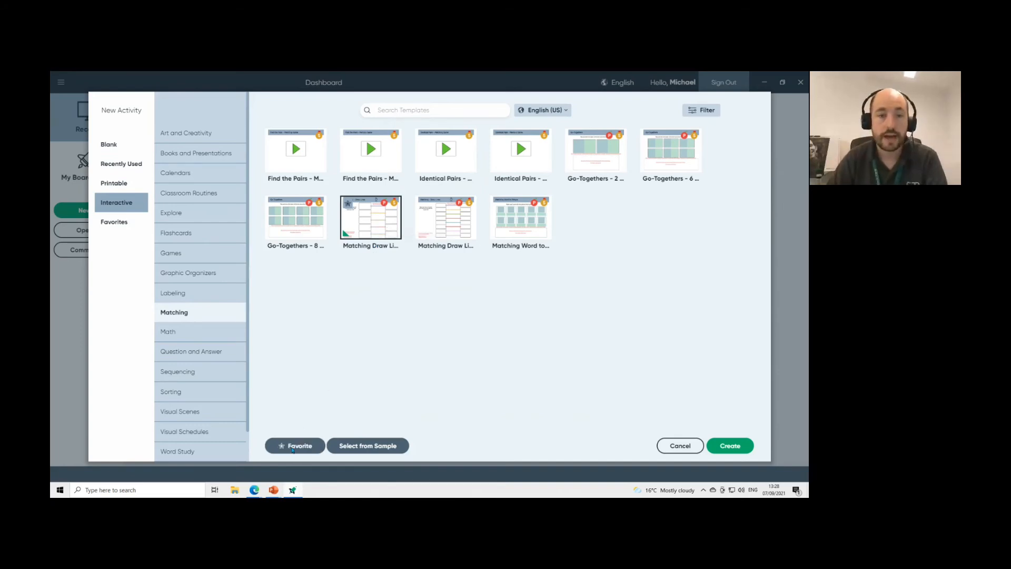
left_click(115, 223)
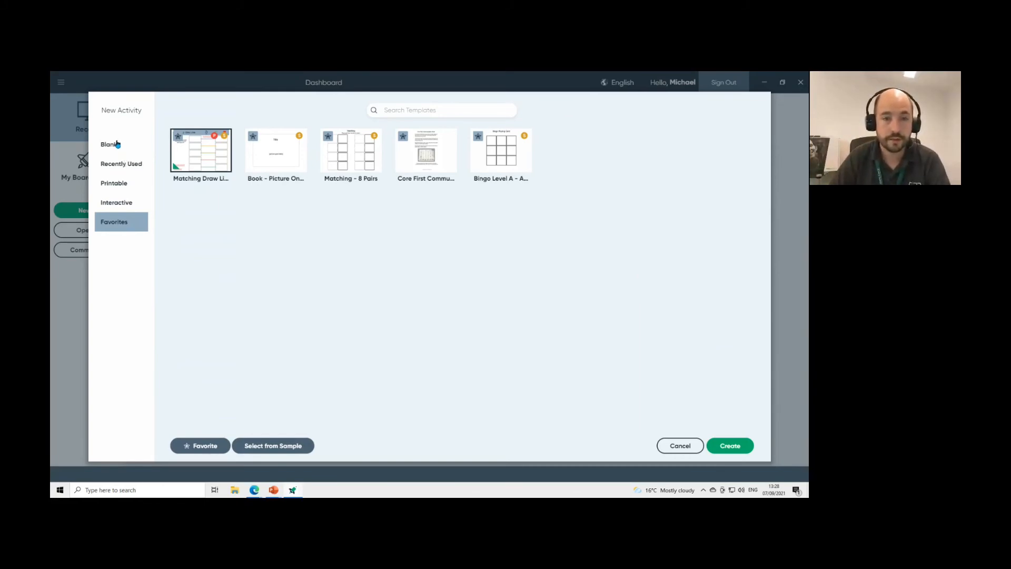
Cancel the template gallery and show the 'Lets Take A Look At Editor' PowerPoint slide.
left_click(683, 448)
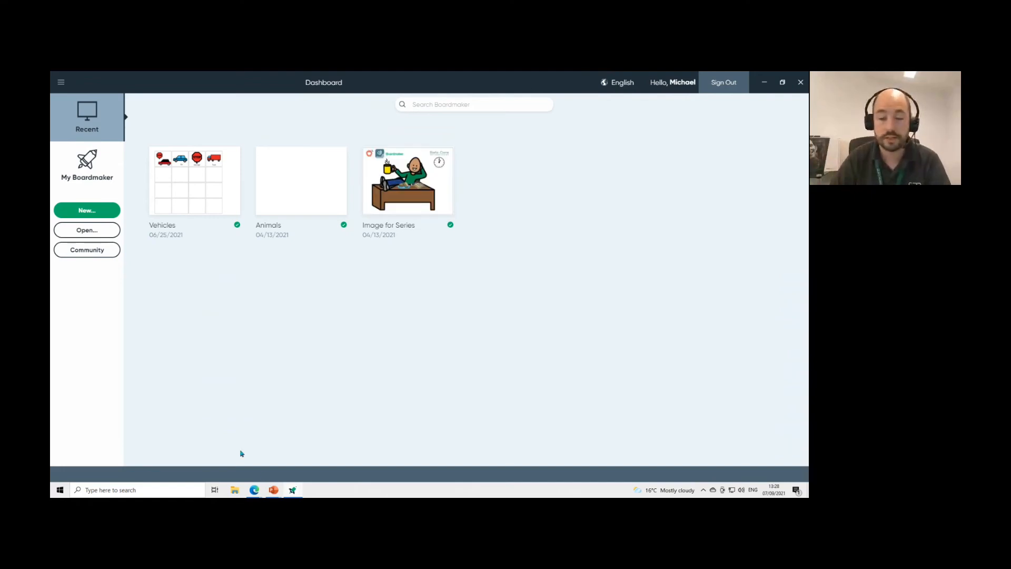
mouse_move(276, 495)
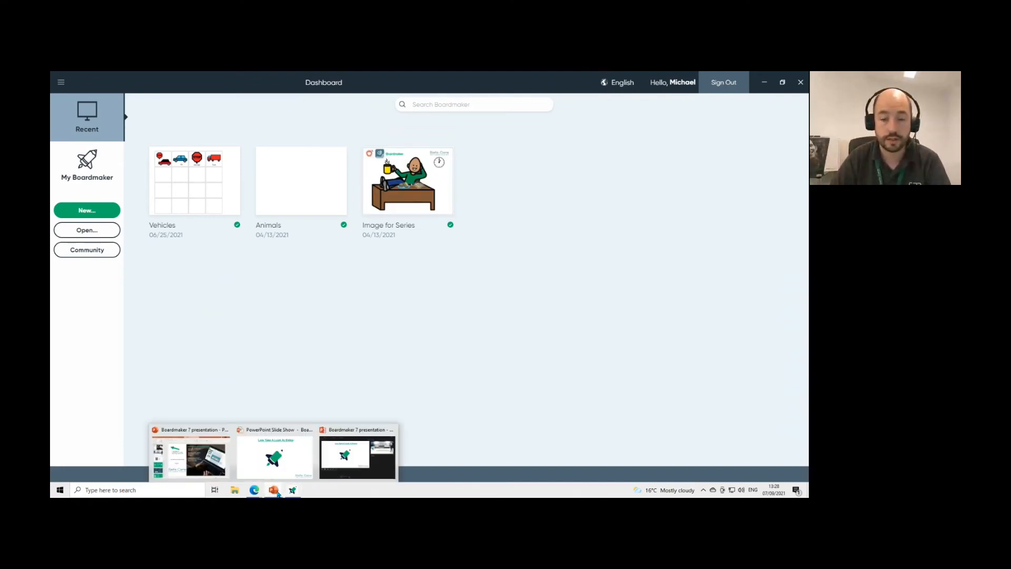
left_click(291, 448)
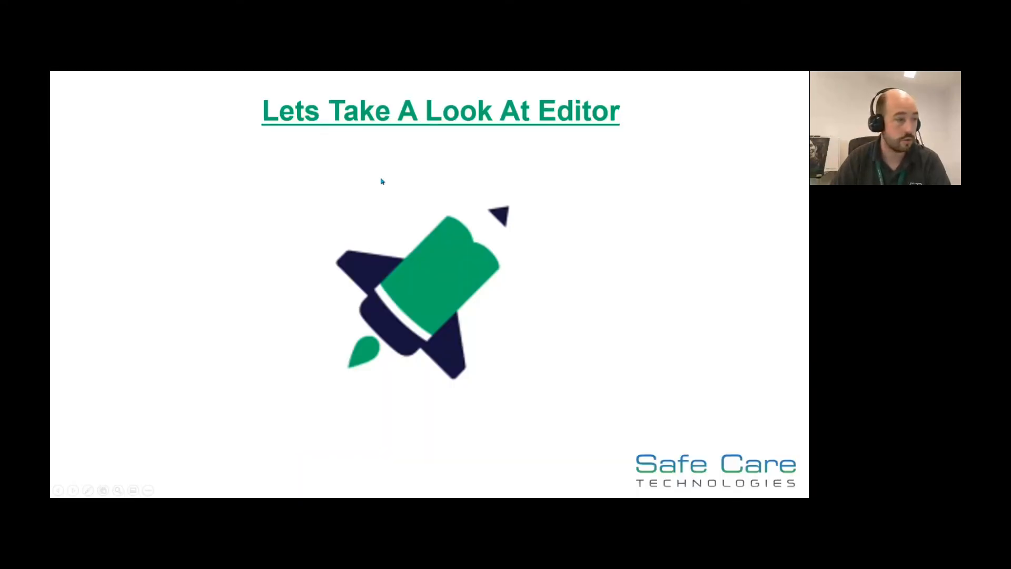